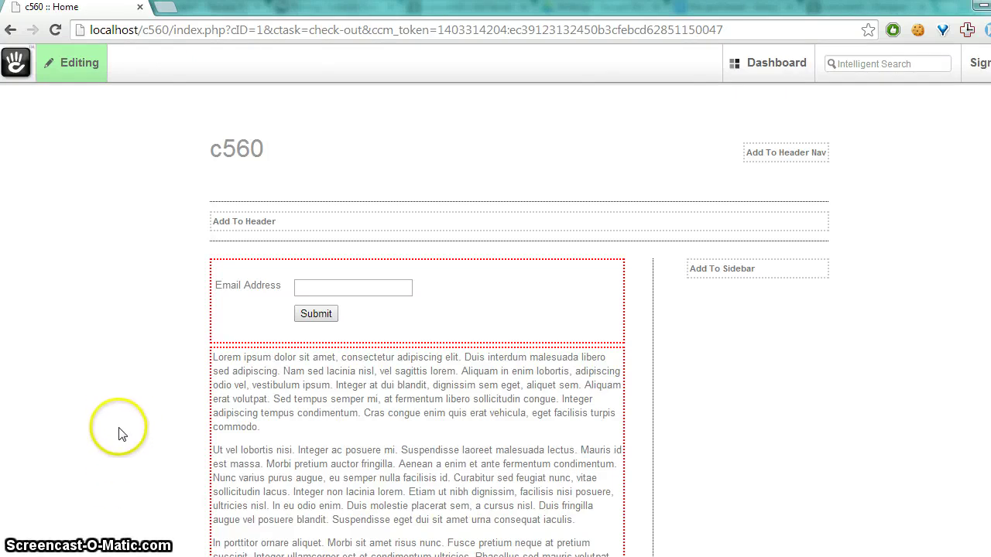
- Add a block to the header area and pick Dropdown Menu from the bottom of the block list
left_click(353, 223)
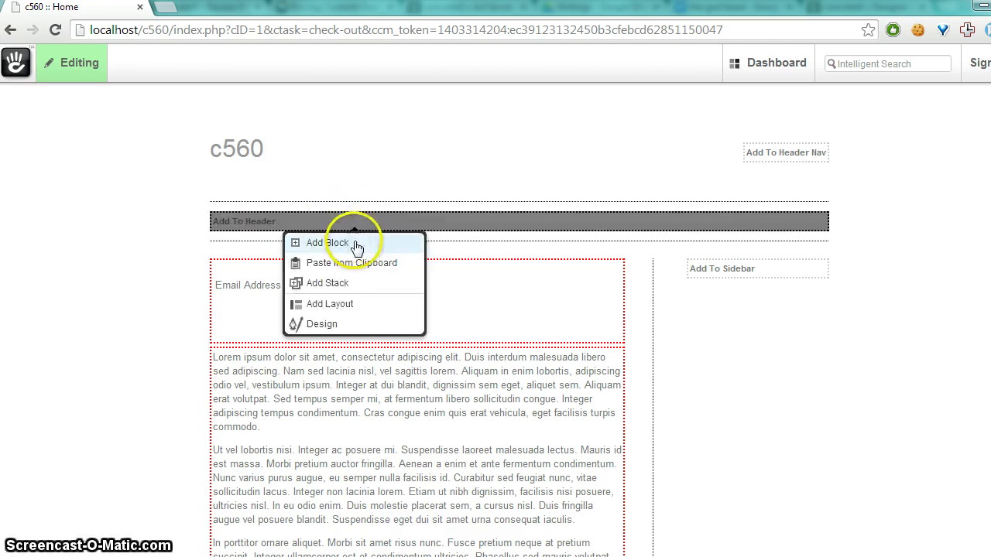
left_click(350, 243)
scroll(558, 345, "down", 7)
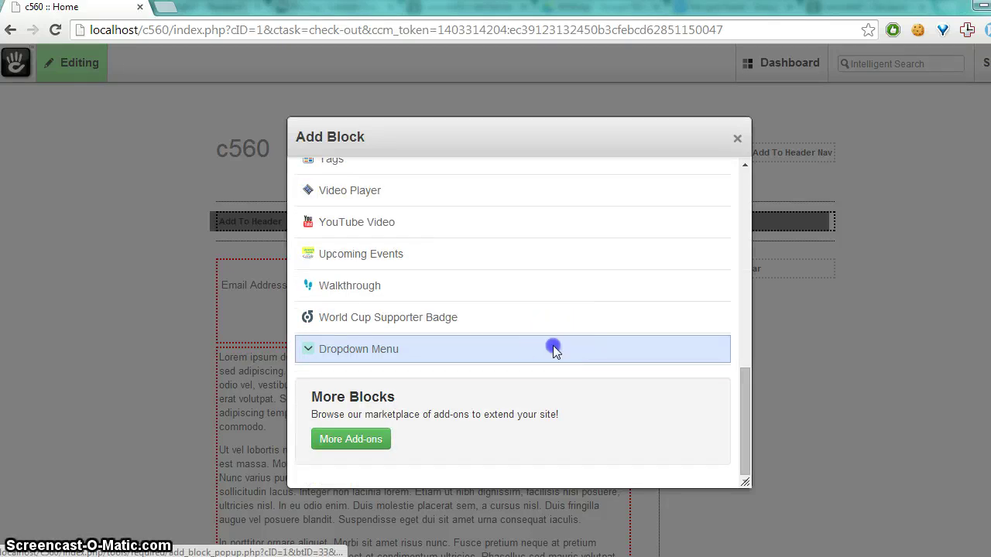
left_click(553, 347)
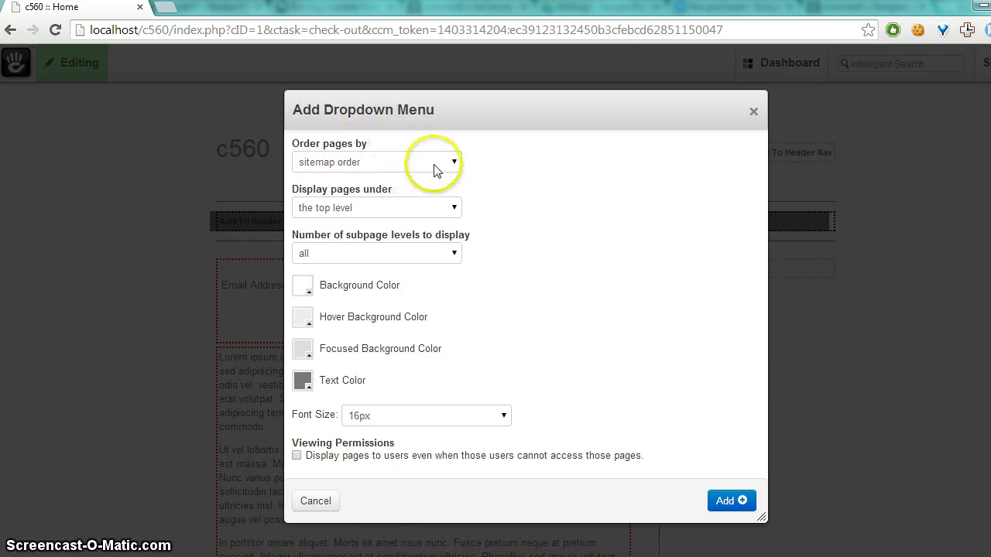
left_click(453, 166)
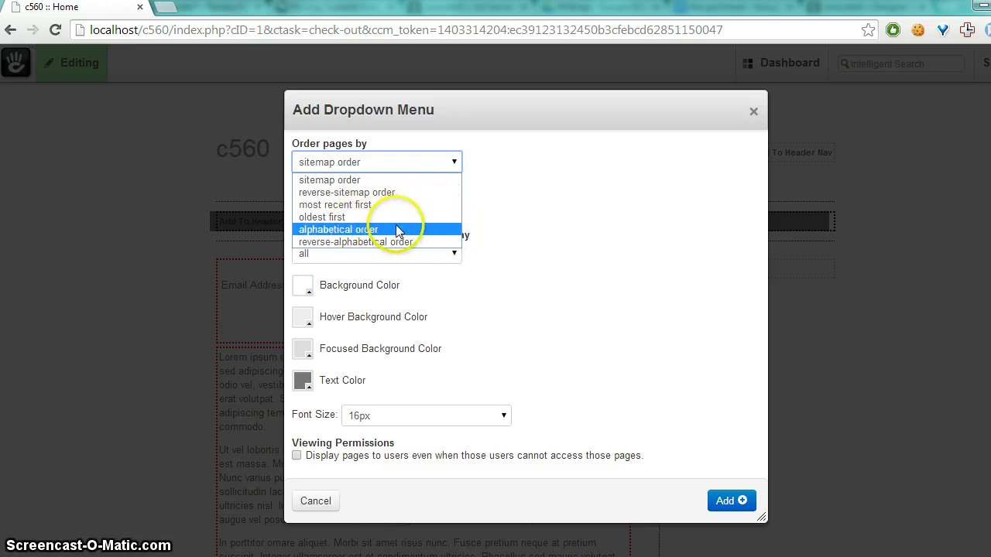
left_click(453, 180)
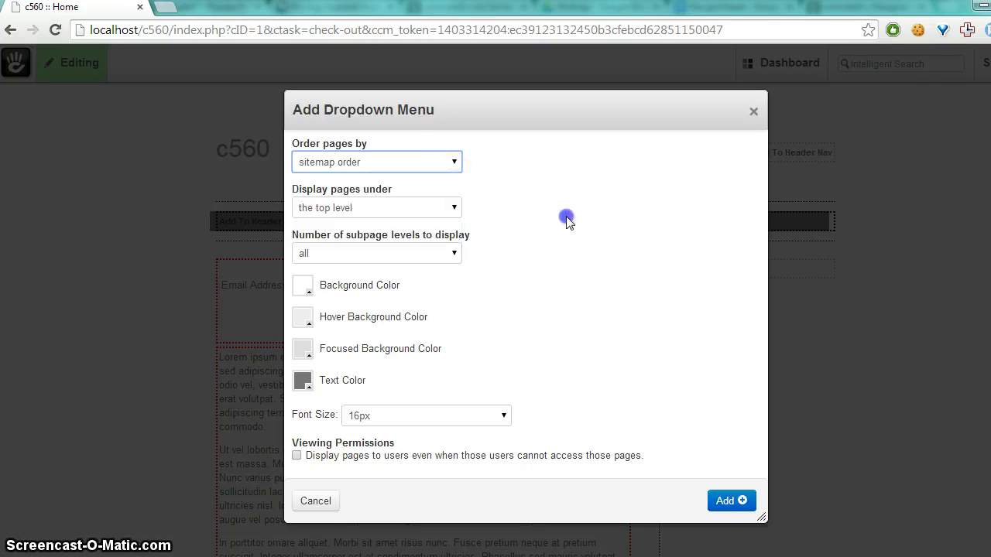
left_click(454, 207)
left_click(449, 238)
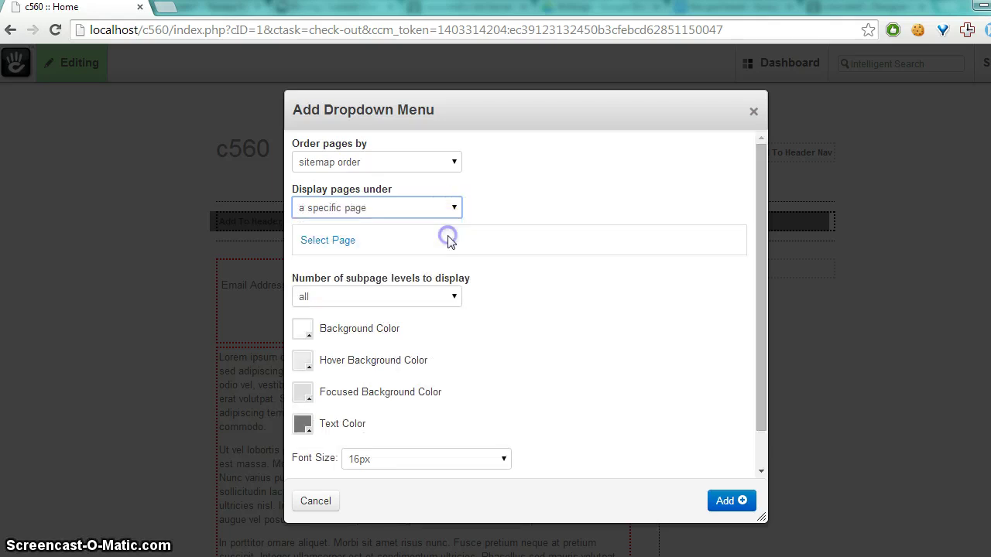
left_click(337, 243)
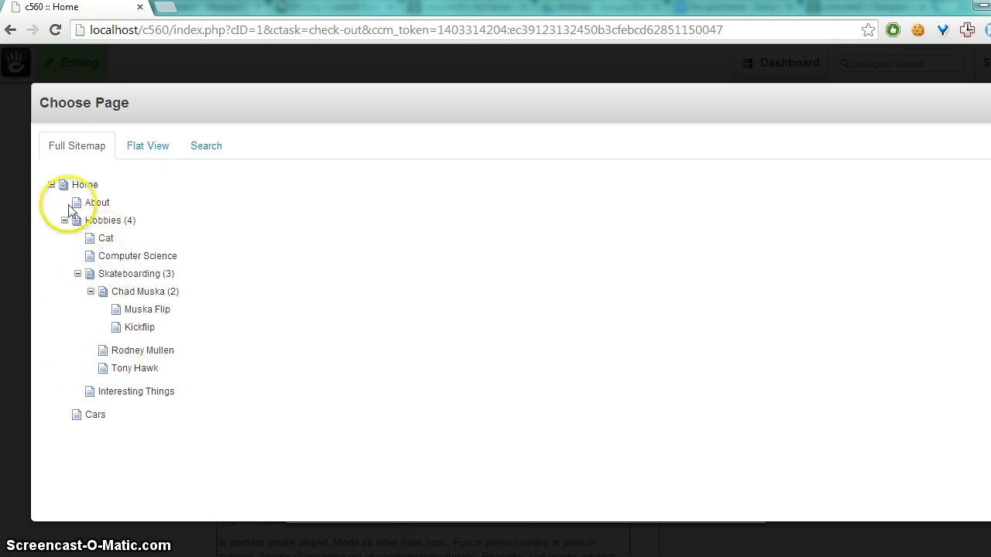
left_click(115, 222)
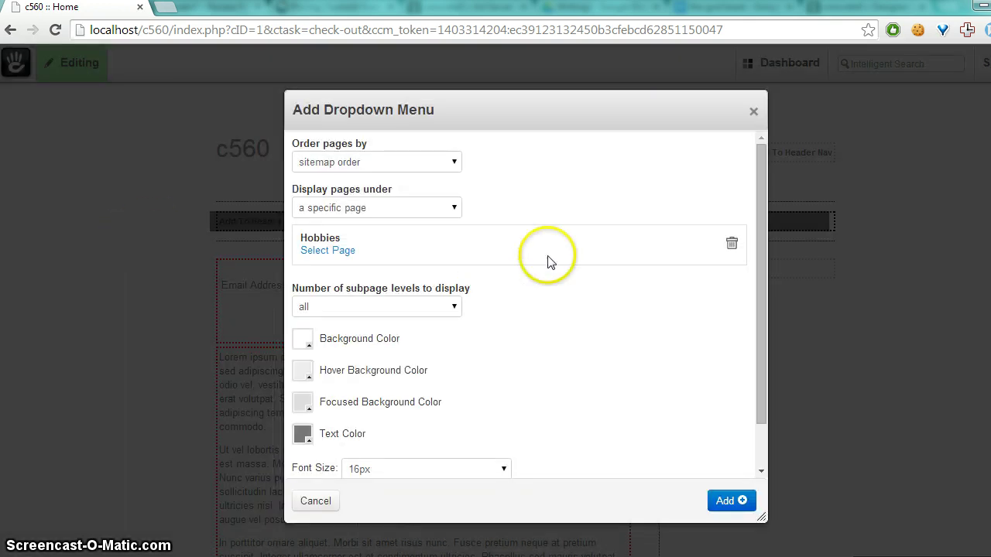
left_click(448, 208)
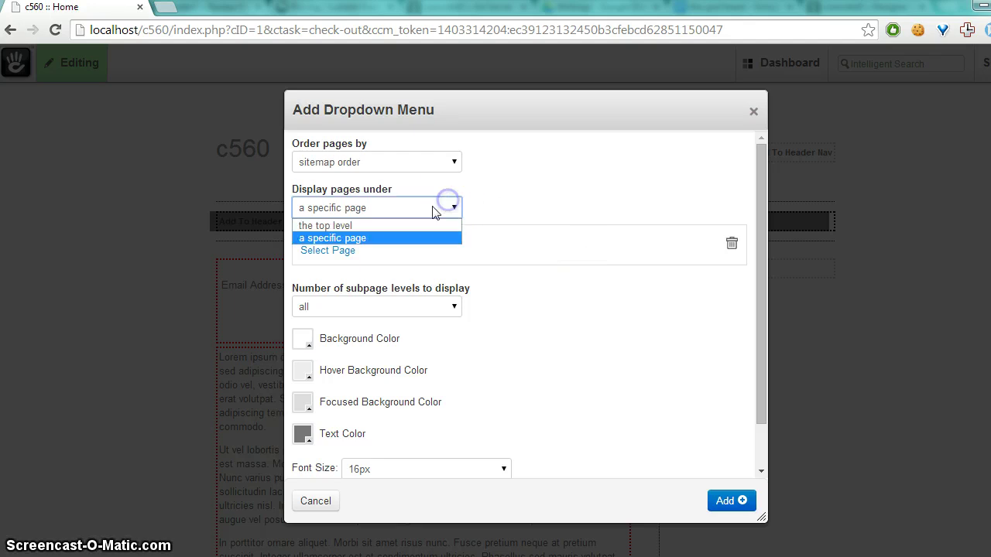
left_click(422, 225)
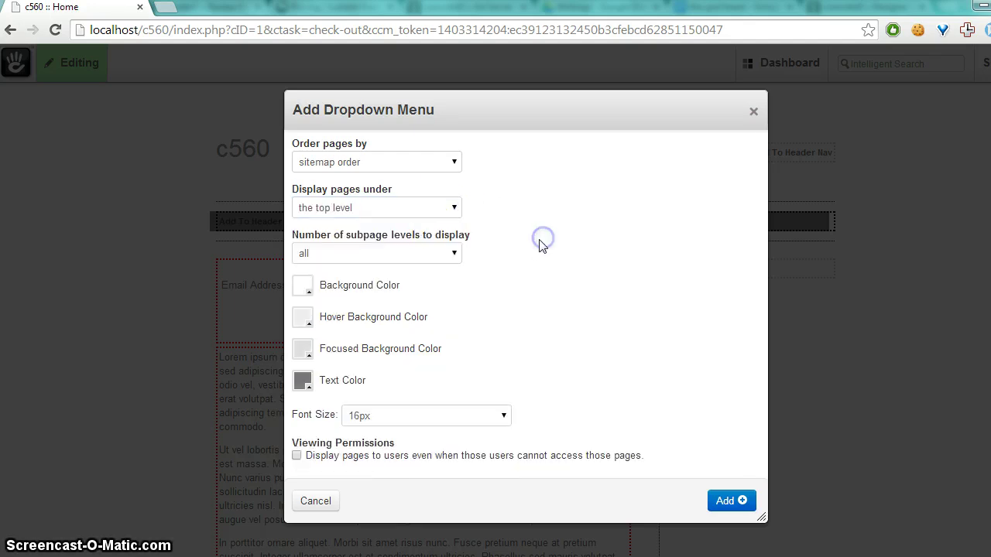
- Try custom subpage levels, revert to all levels, then set Display pages under to a specific page
left_click(455, 253)
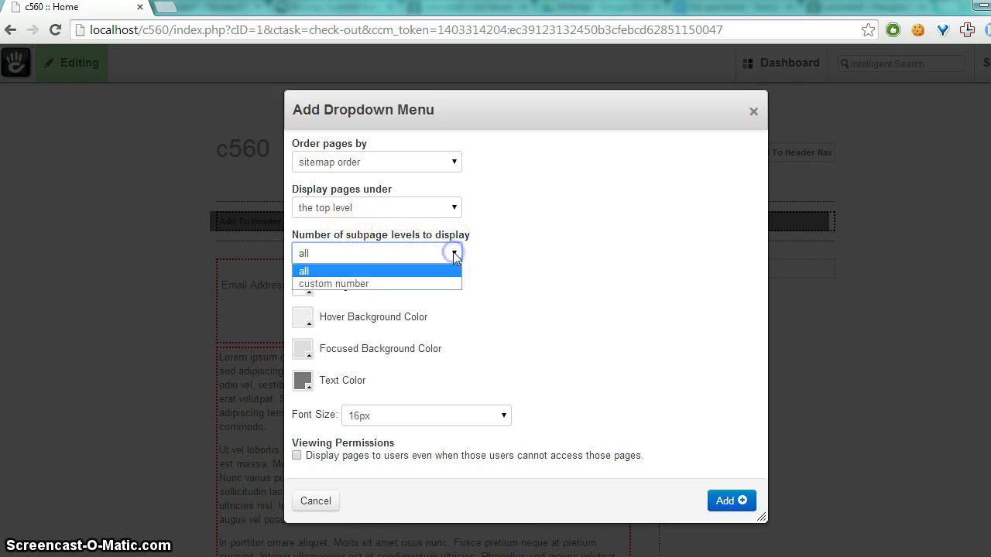
left_click(365, 285)
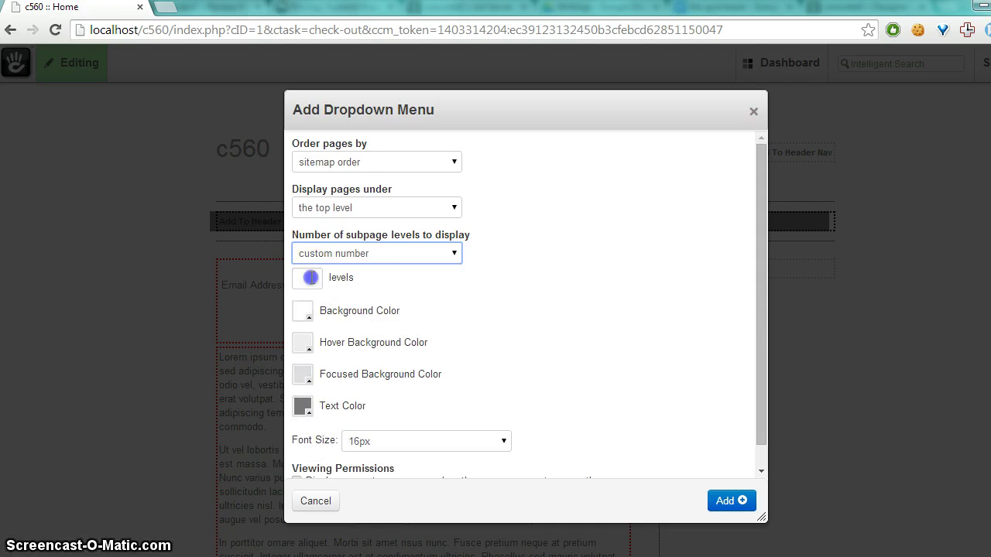
left_click(437, 256)
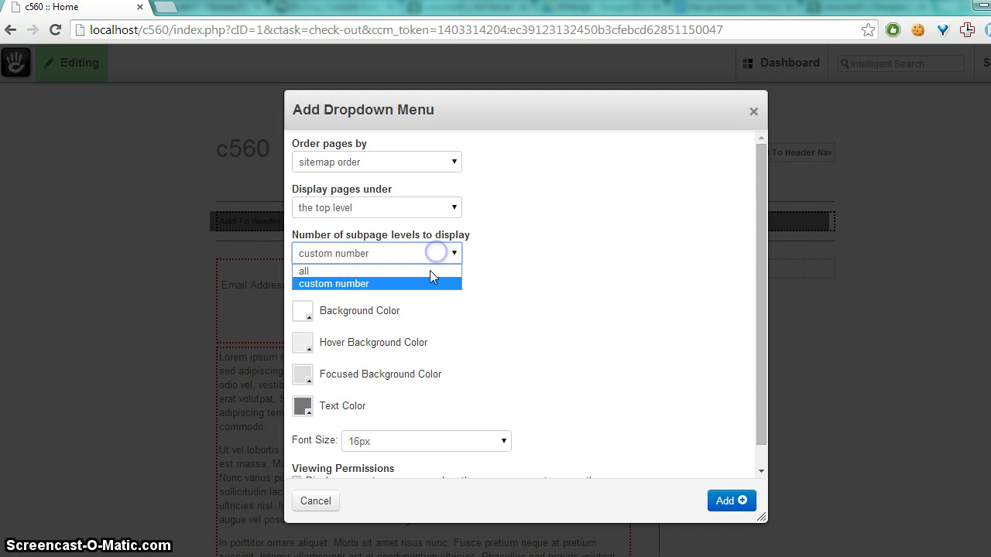
left_click(431, 273)
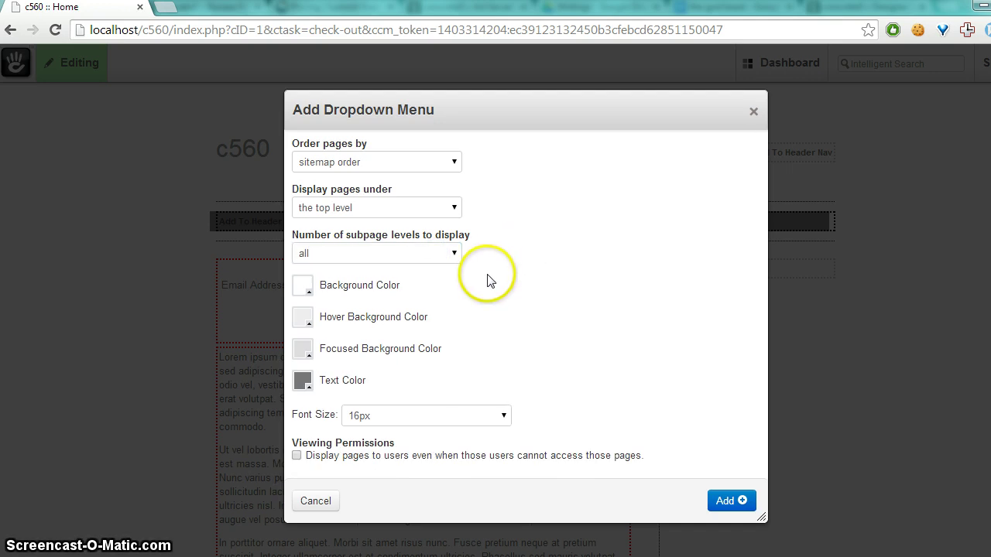
left_click(452, 208)
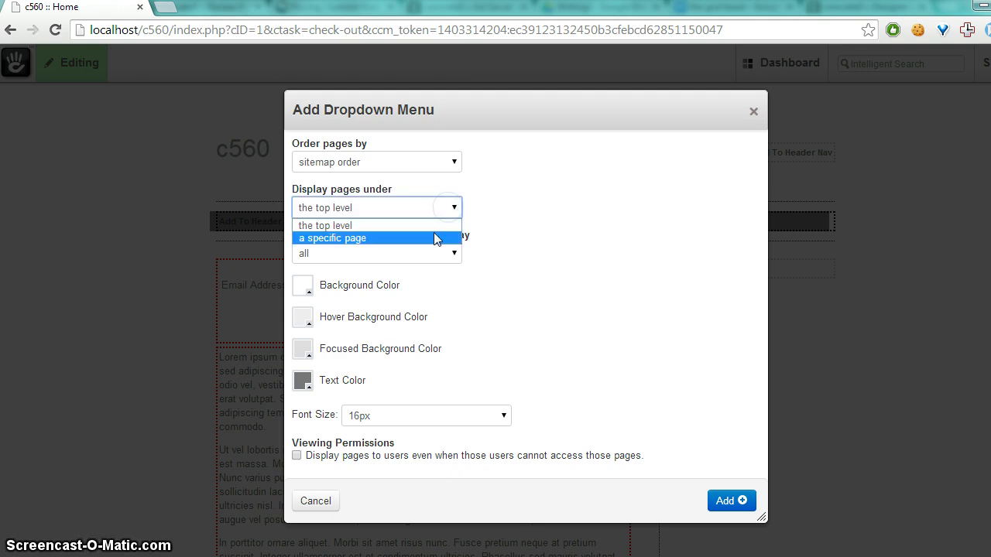
left_click(434, 238)
- Choose Hobbies as the parent page from the sitemap, then remove it again
left_click(347, 250)
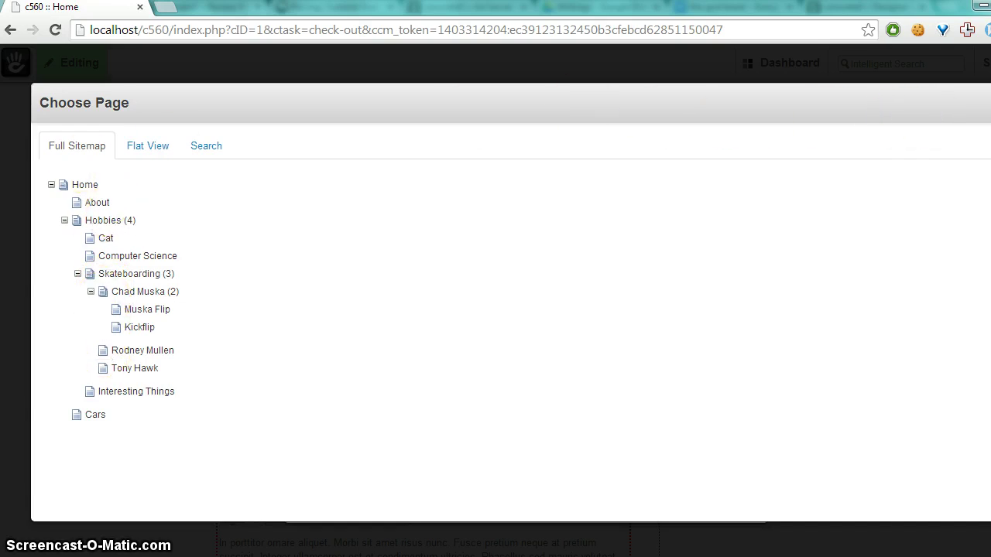
left_click(103, 220)
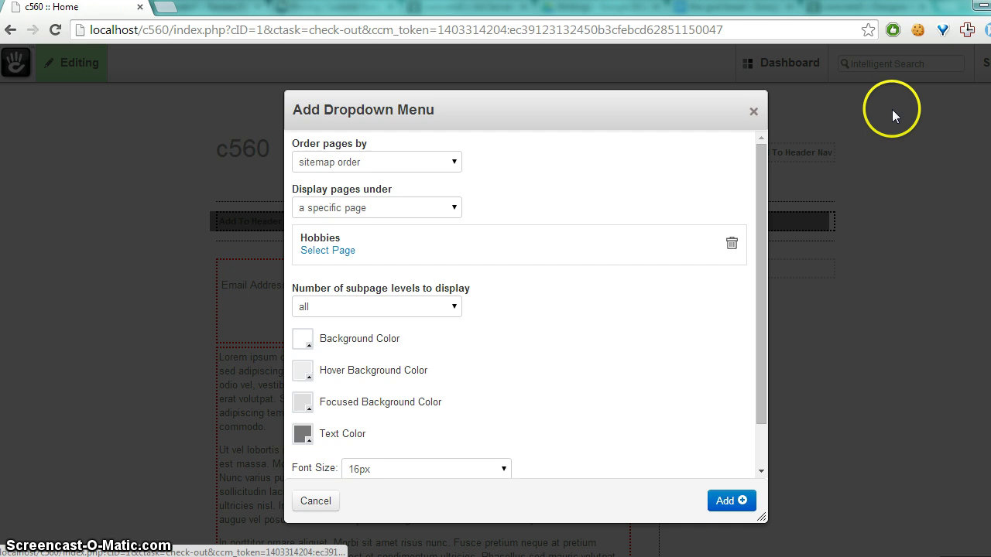
left_click(730, 244)
left_click(431, 207)
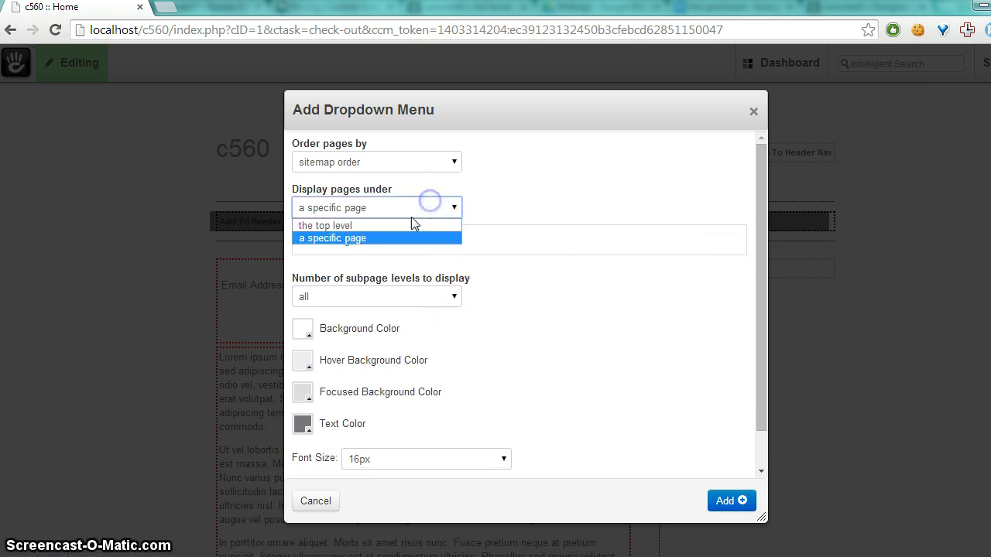
- List the top-level pages and keep the menu background white after trying a dark red
left_click(410, 225)
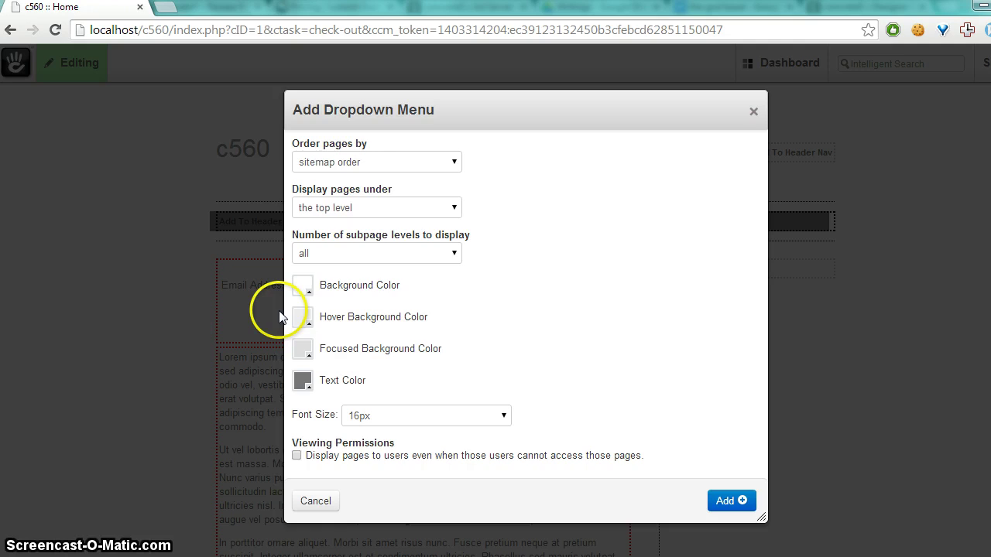
left_click(302, 286)
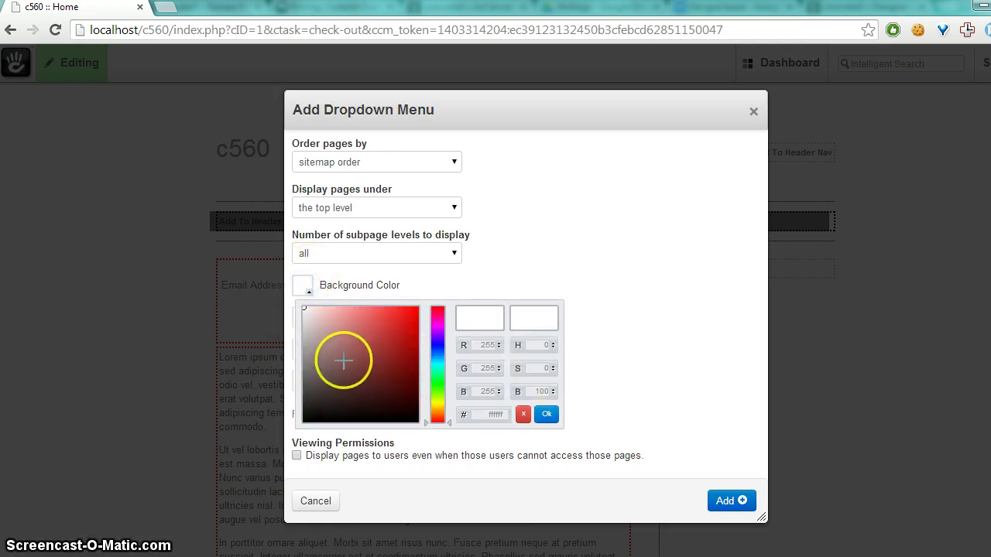
left_click(367, 358)
left_click(297, 292)
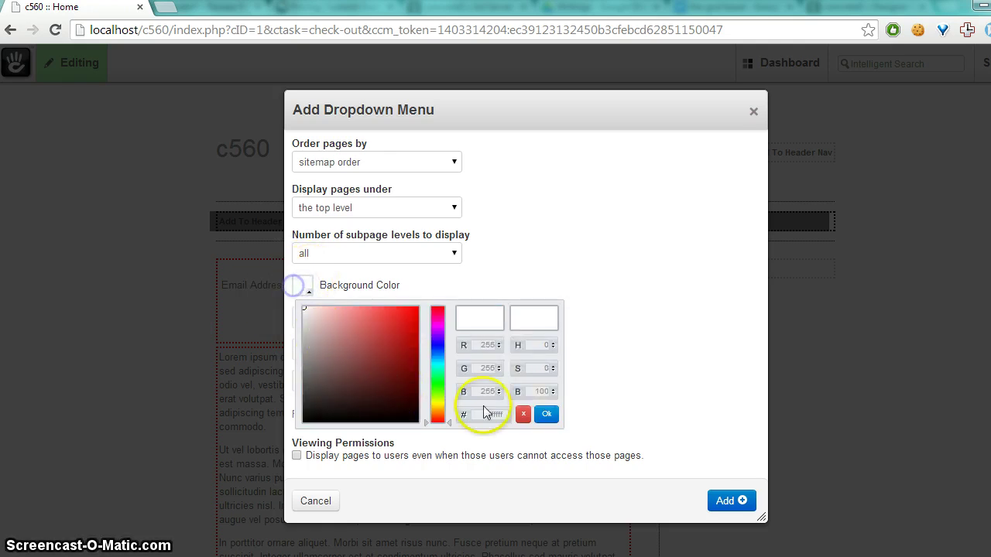
left_click(547, 414)
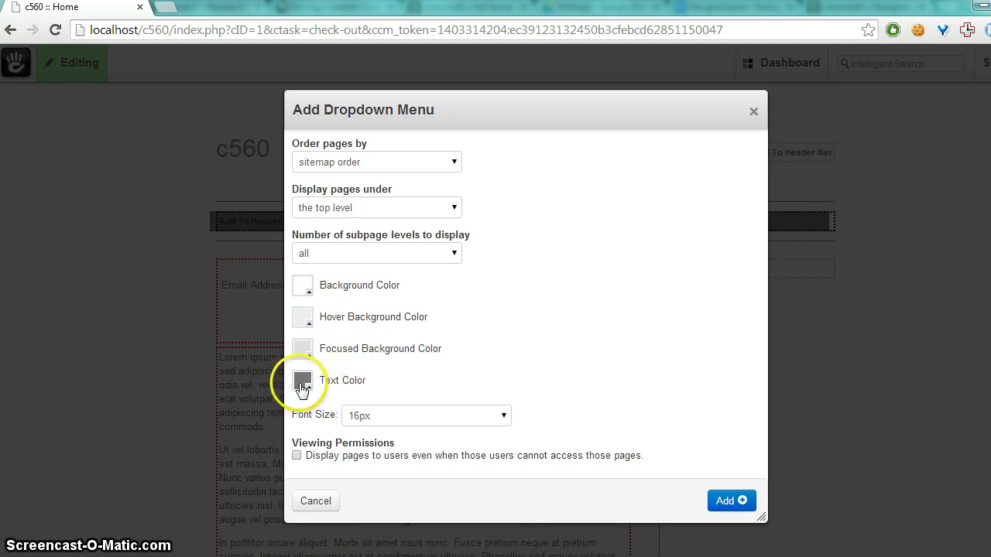
- Keep the font size at 16px and insert the Dropdown Menu block into the header
left_click(482, 415)
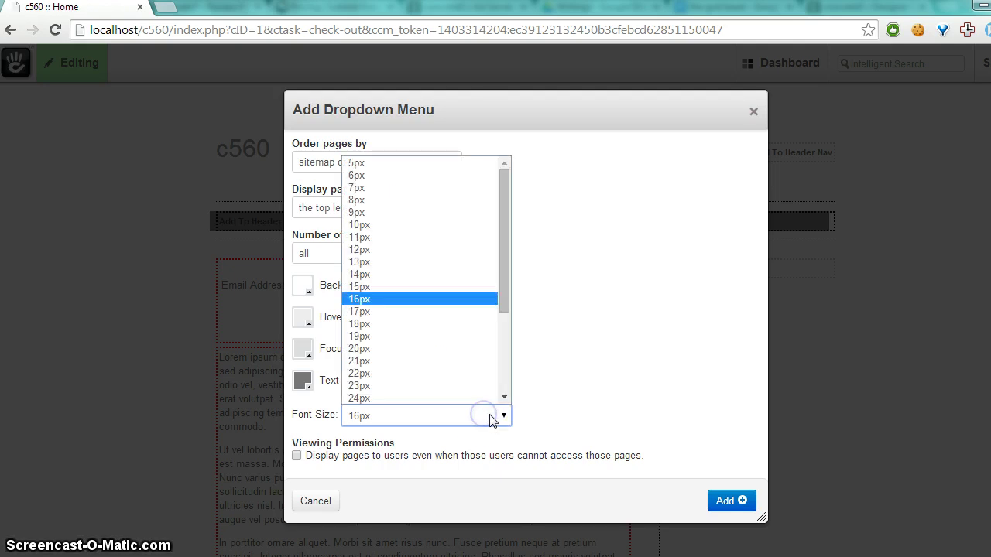
left_click(494, 416)
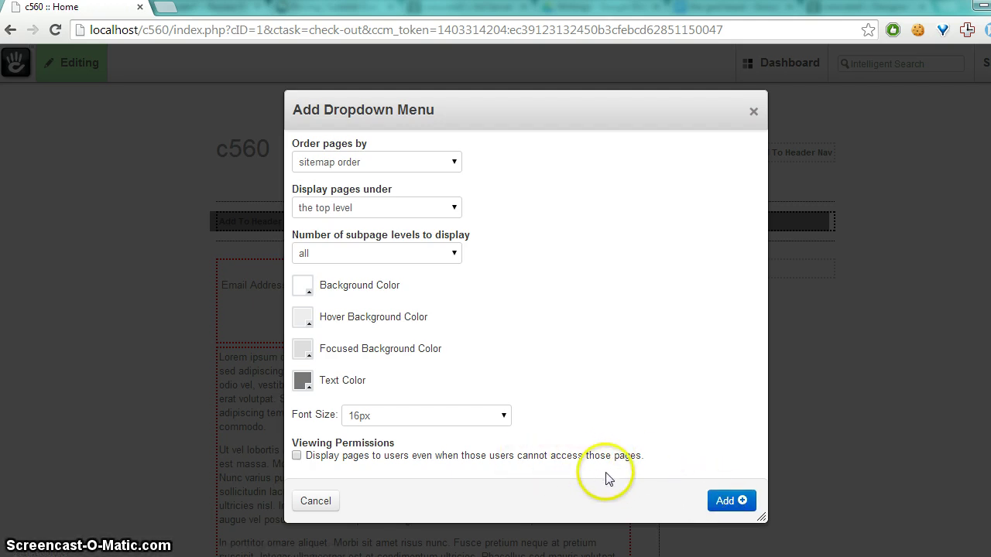
left_click(726, 502)
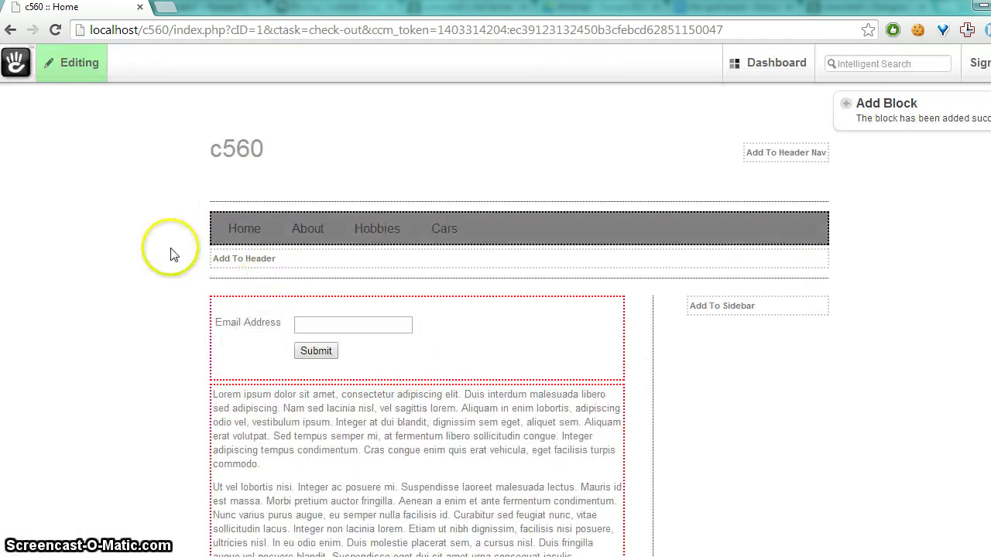
- Publish the page edits, check the live Hobbies submenus, then return the page to edit mode
left_click(75, 65)
left_click(383, 160)
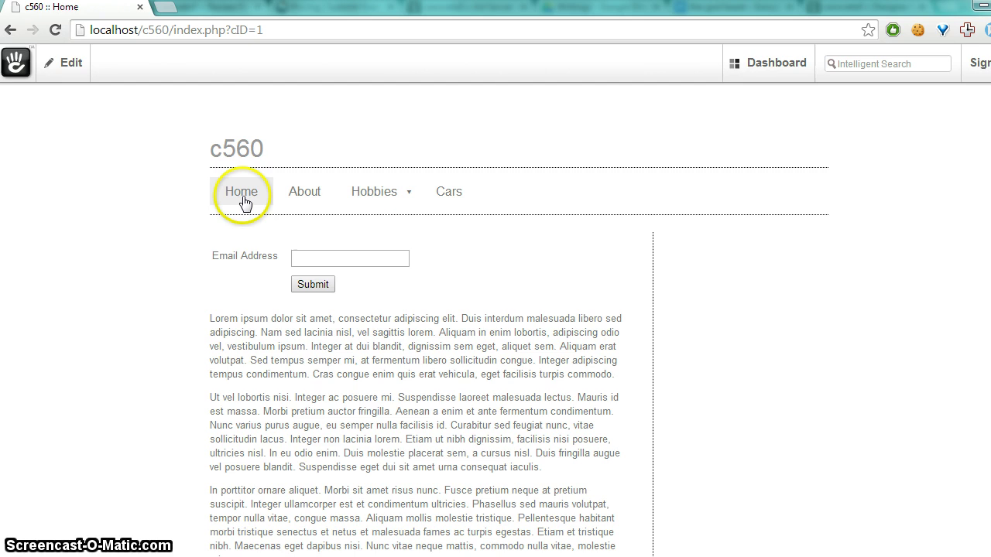
mouse_move(383, 203)
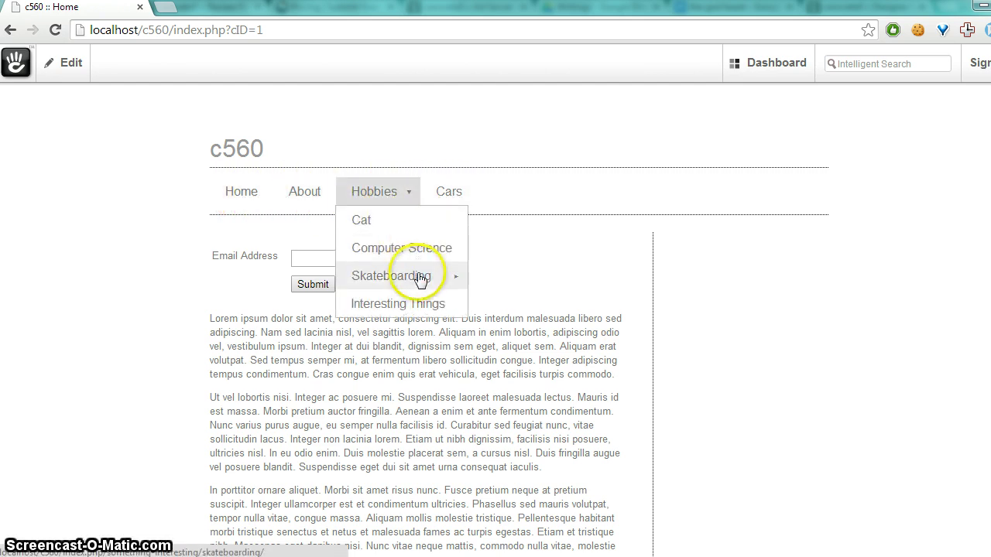
mouse_move(415, 283)
mouse_move(527, 287)
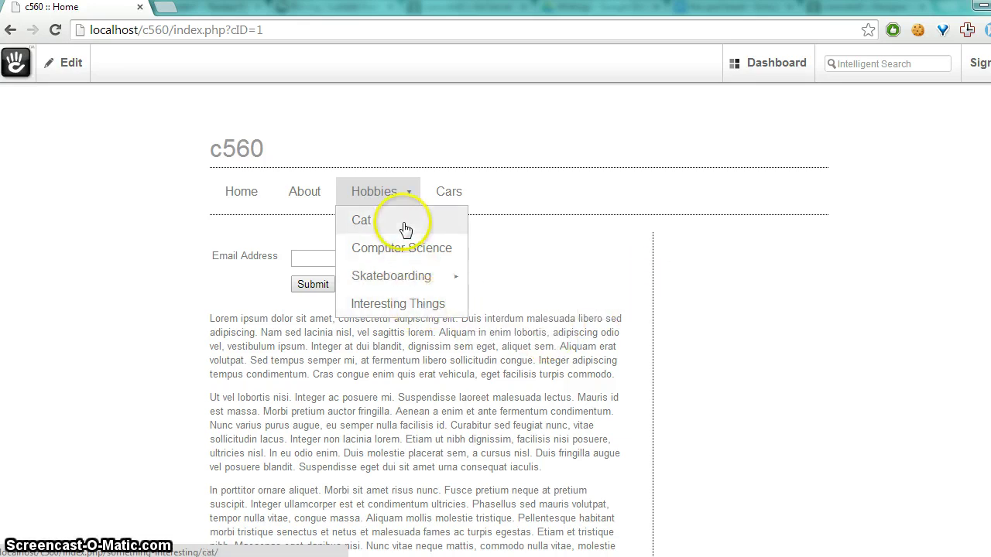
mouse_move(49, 62)
left_click(73, 106)
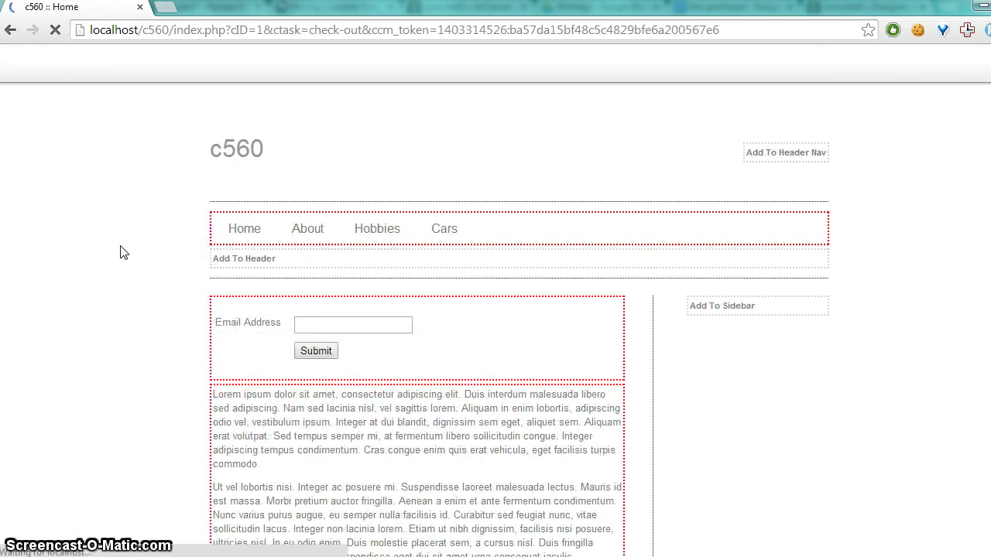
- Open the header navigation block's settings and list the pages under Hobbies
left_click(575, 240)
left_click(568, 259)
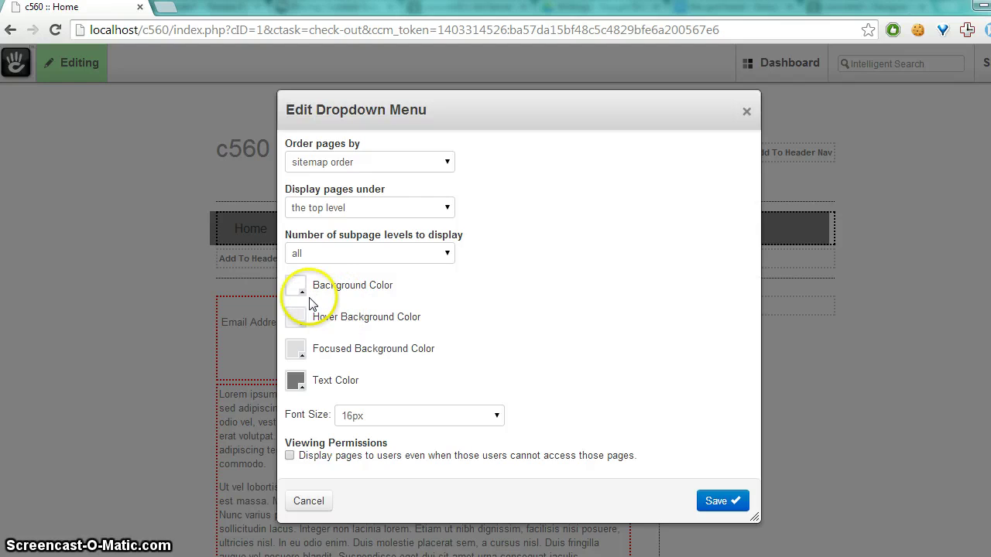
left_click(372, 207)
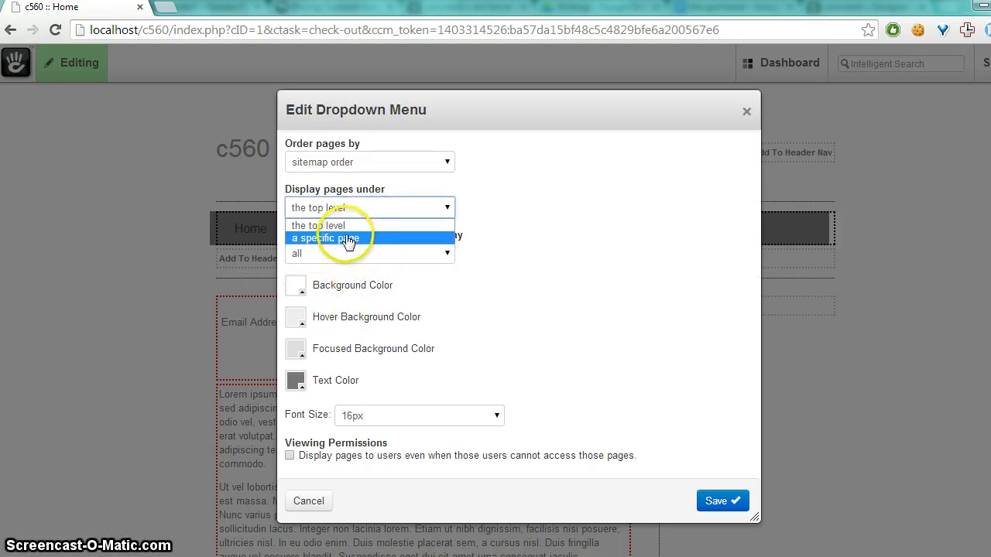
left_click(348, 241)
left_click(323, 243)
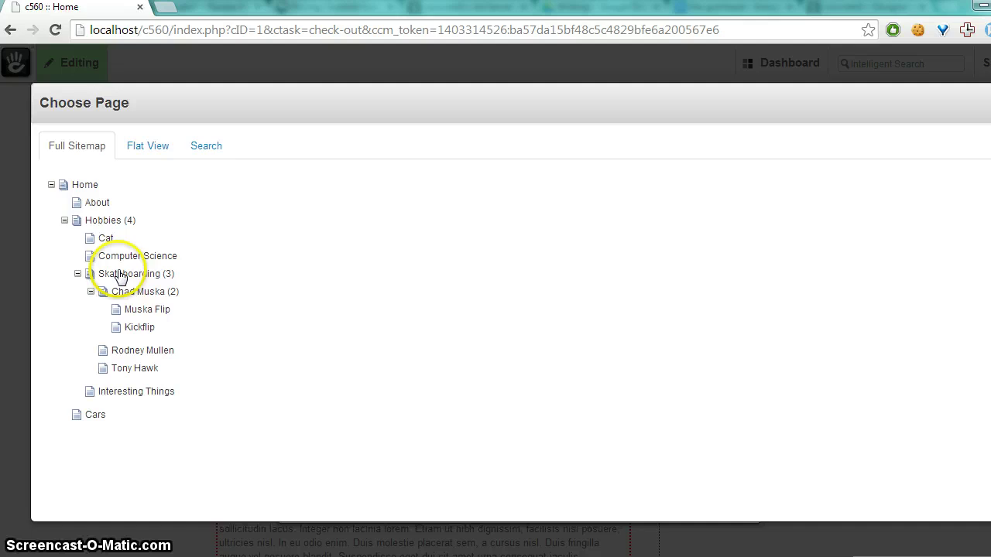
left_click(97, 221)
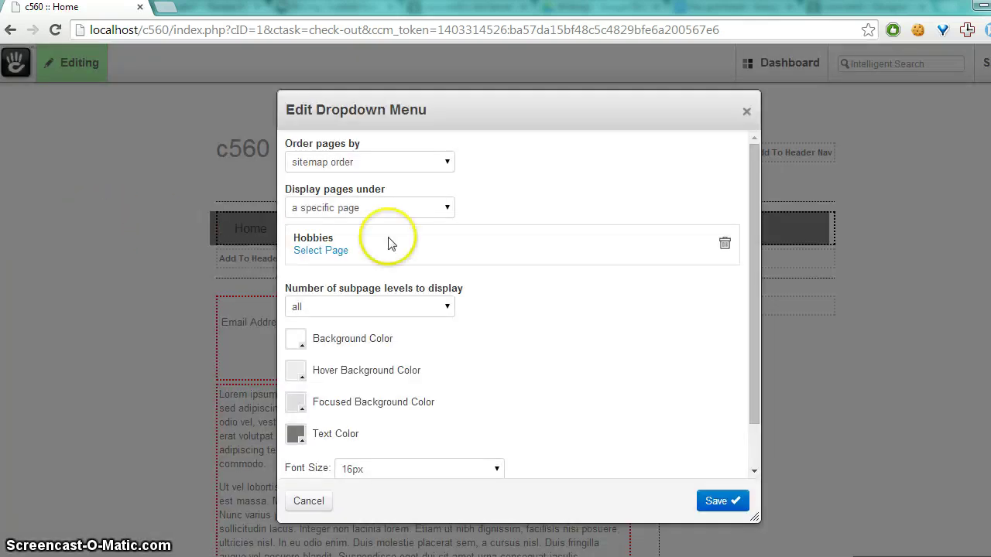
- Set the menu text colour to blue #0056f5
scroll(542, 302, "down", 1)
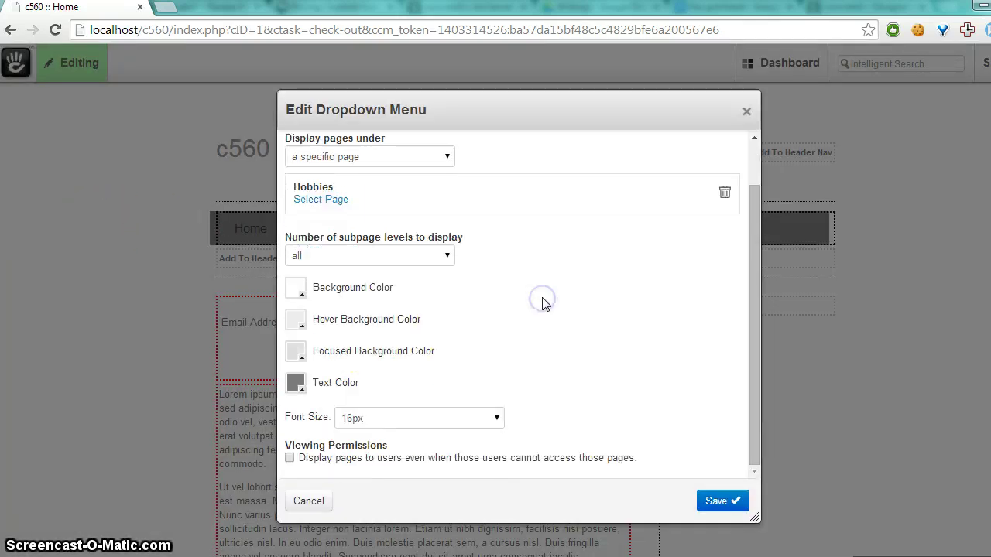
left_click(294, 383)
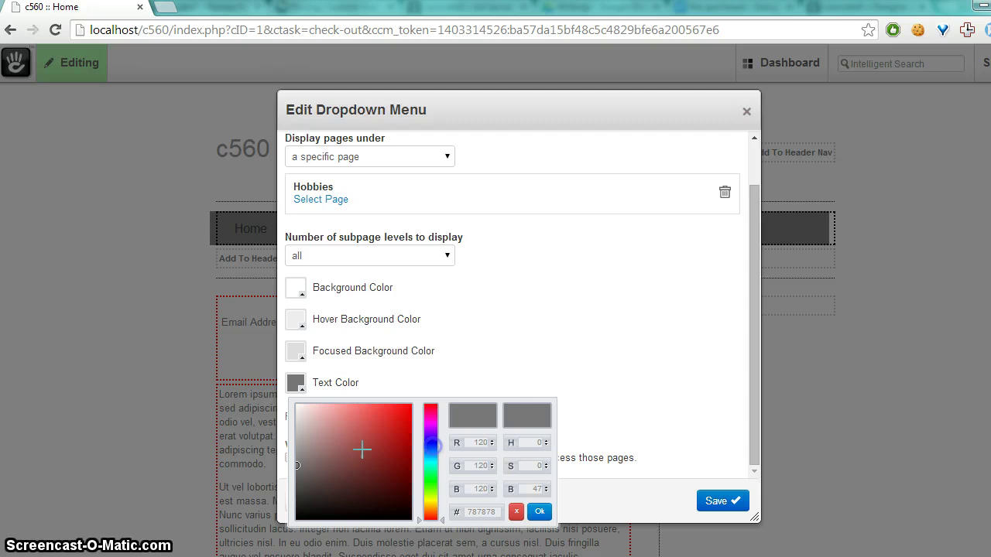
left_click(408, 446)
mouse_move(422, 455)
left_mouse_down()
mouse_move(422, 481)
mouse_move(411, 449)
left_mouse_up()
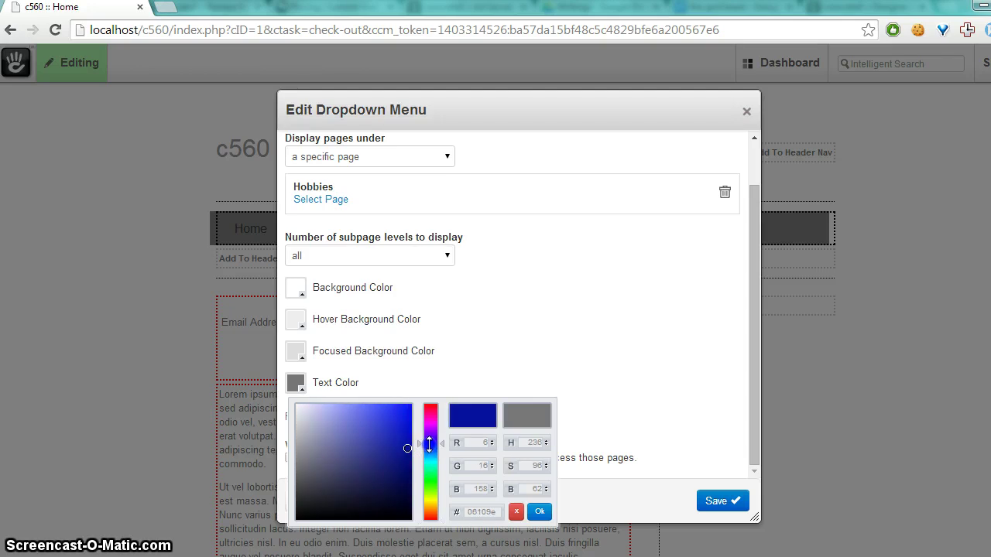
left_click(390, 454)
left_click(386, 442)
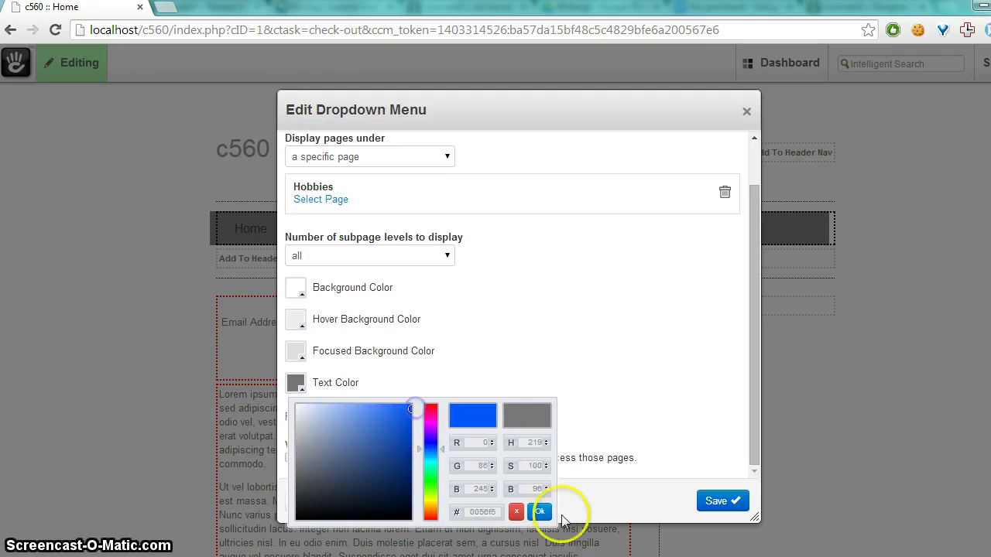
left_click(539, 512)
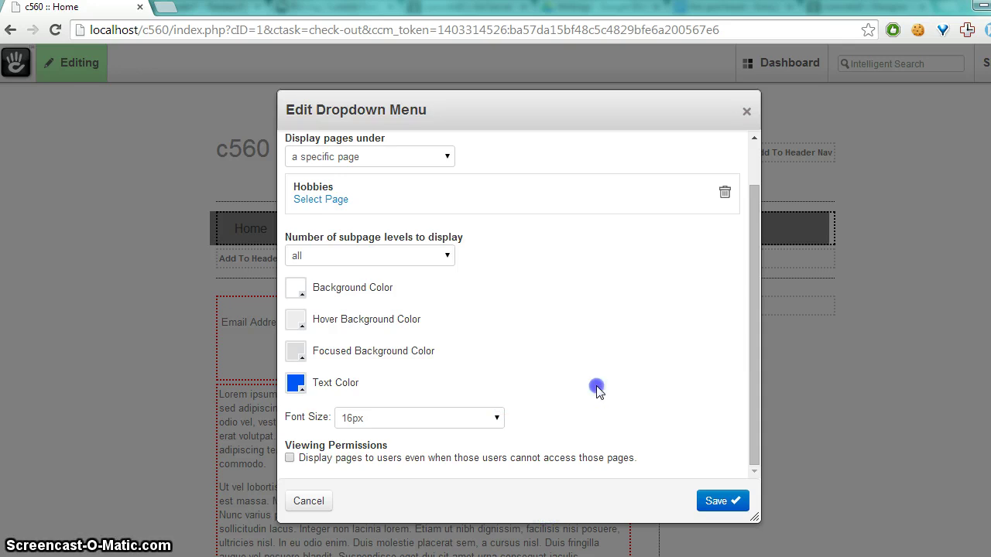
- Set the font size to 14px, show pages to users without access, and save the block
left_click(465, 417)
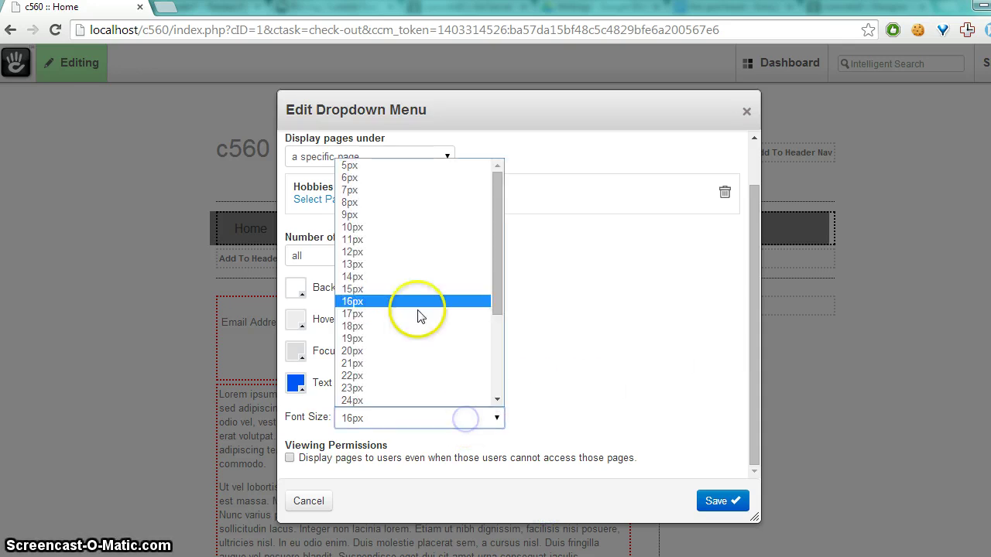
left_click(411, 290)
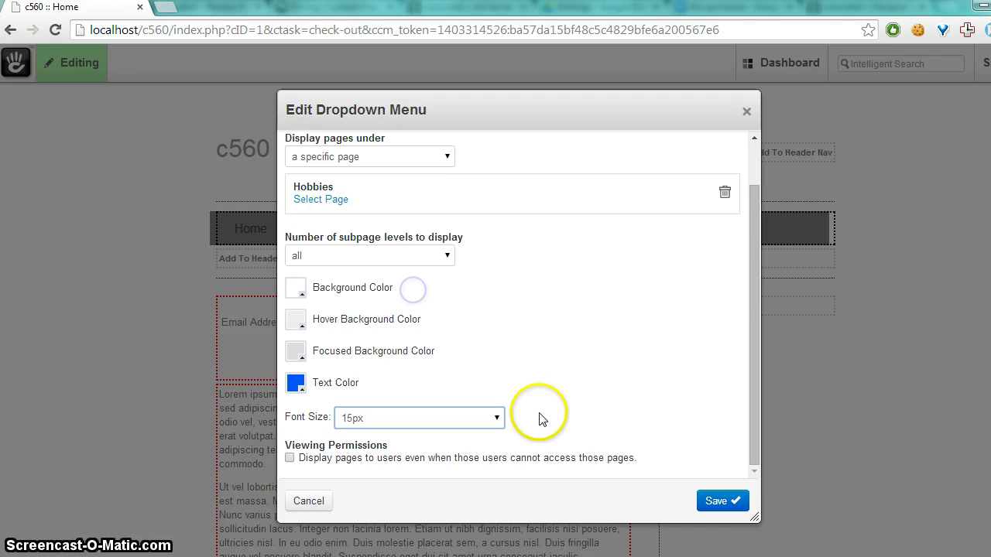
left_click(464, 418)
left_click(405, 276)
left_click(623, 457)
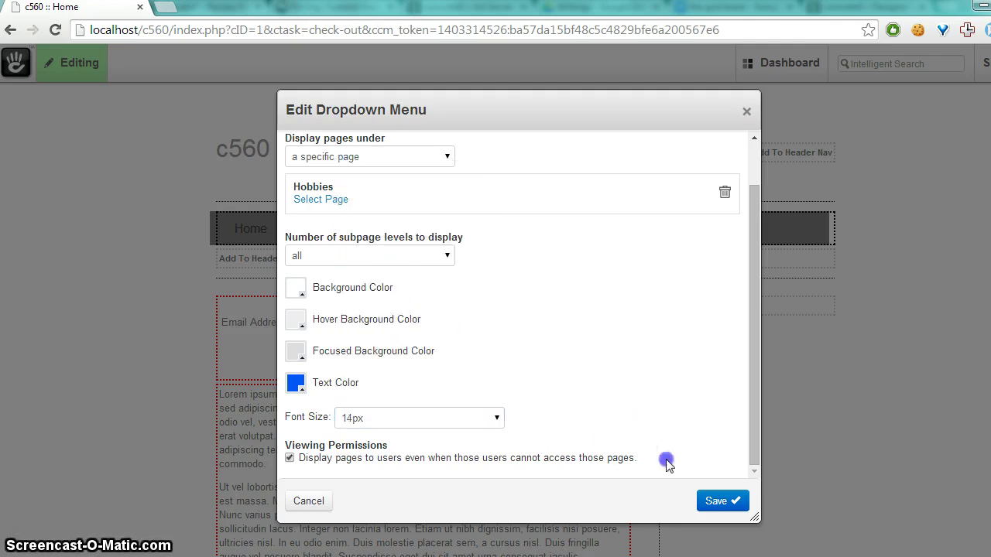
left_click(724, 501)
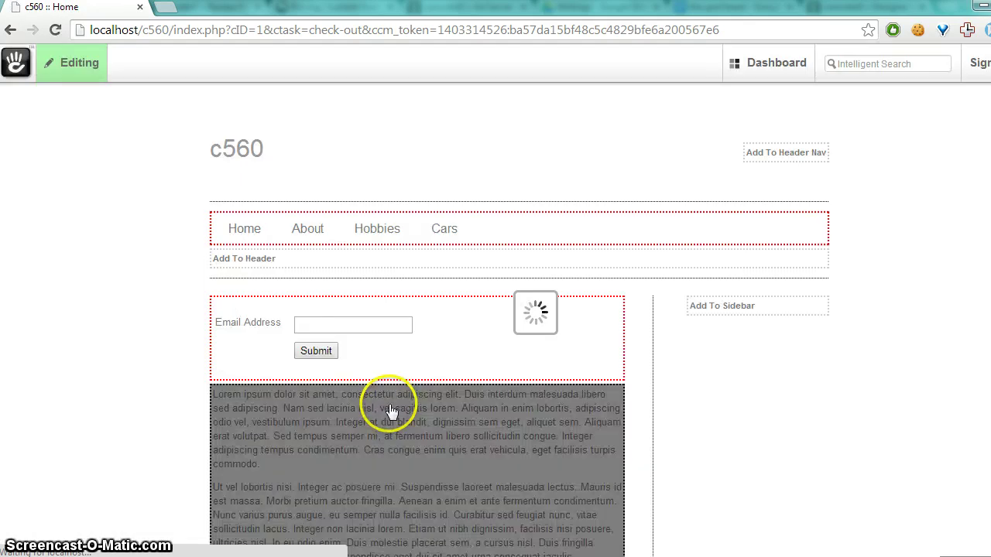
- Publish the edits and check the Skateboarding submenu in the live blue menu
left_click(68, 62)
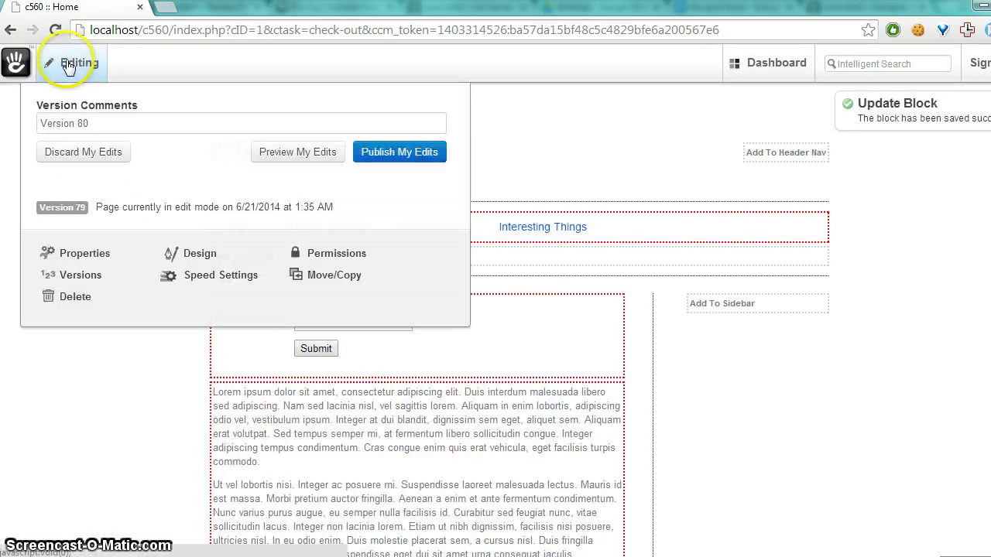
left_click(375, 148)
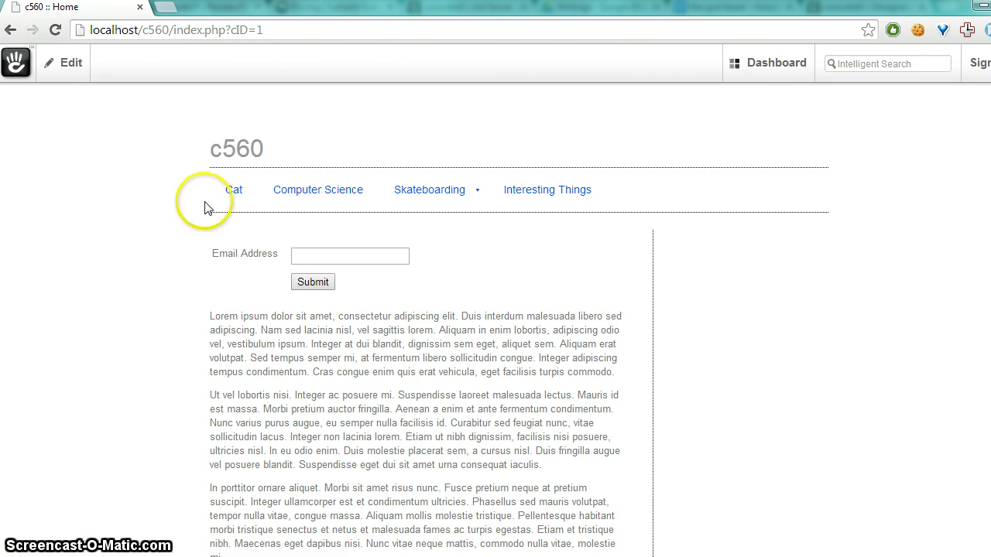
mouse_move(417, 200)
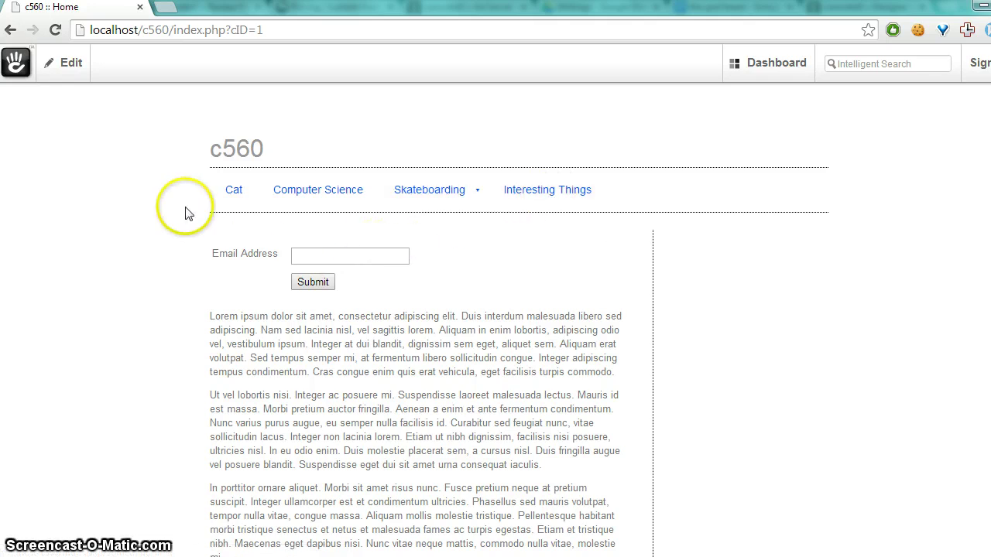
- Re-enter edit mode and give the dropdown menu a light-blue background colour
left_click(70, 61)
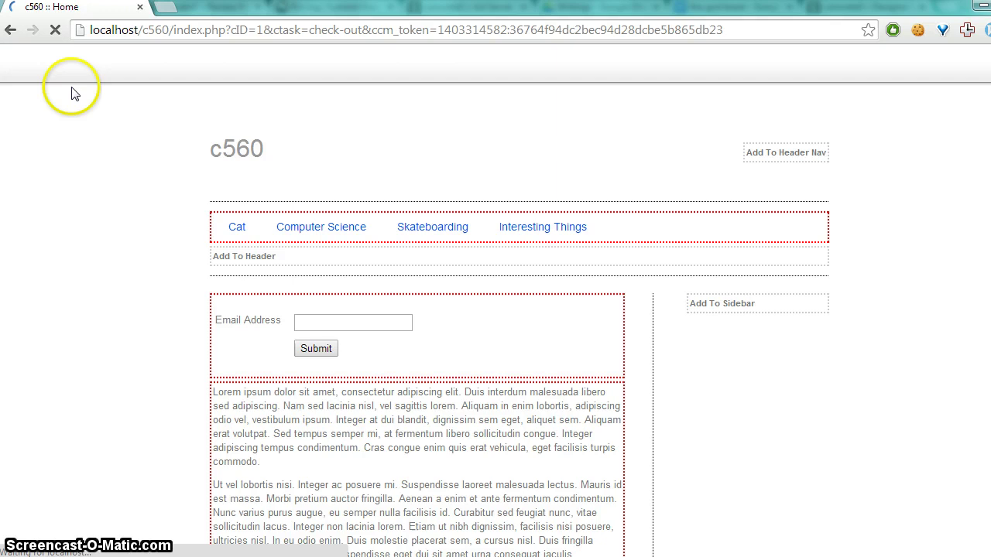
left_click(633, 228)
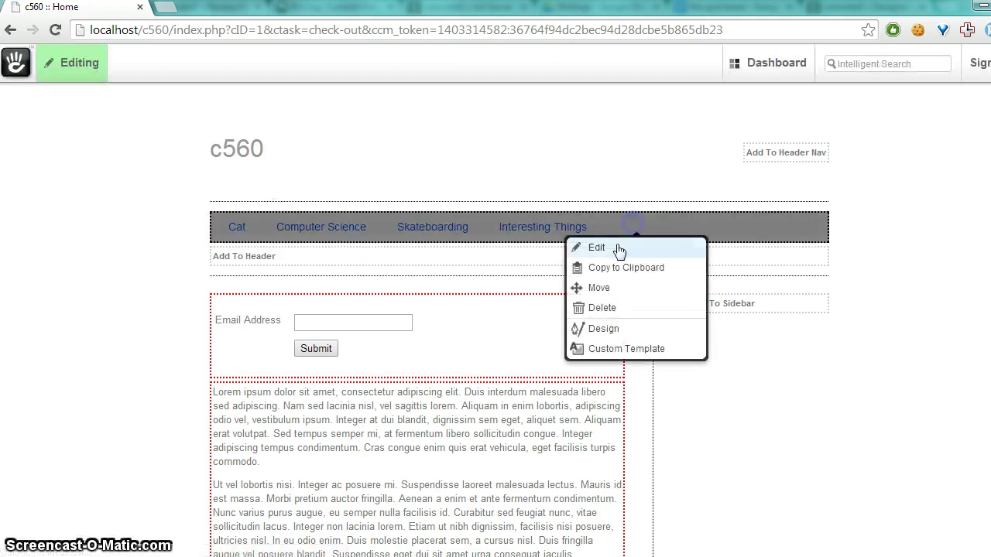
left_click(620, 248)
left_click(296, 338)
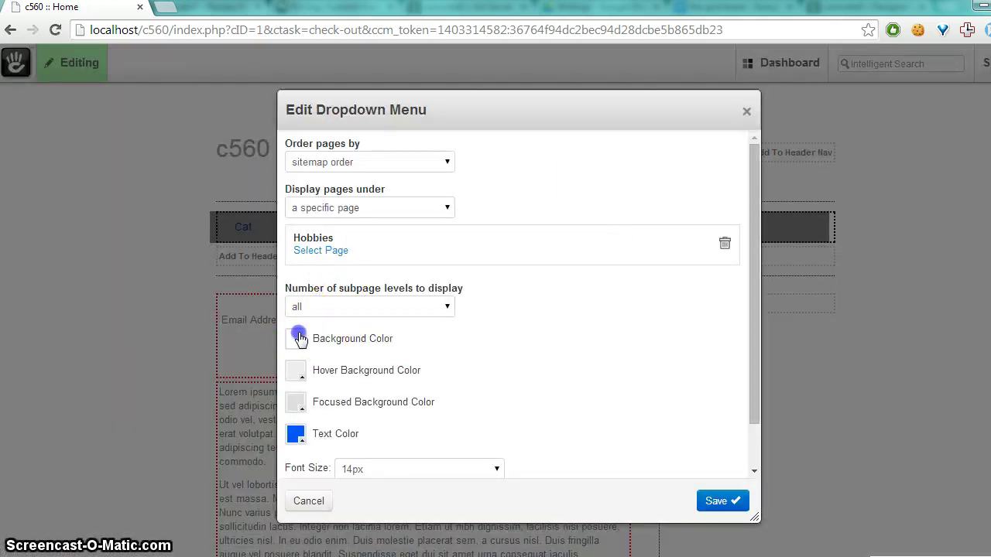
left_click(435, 400)
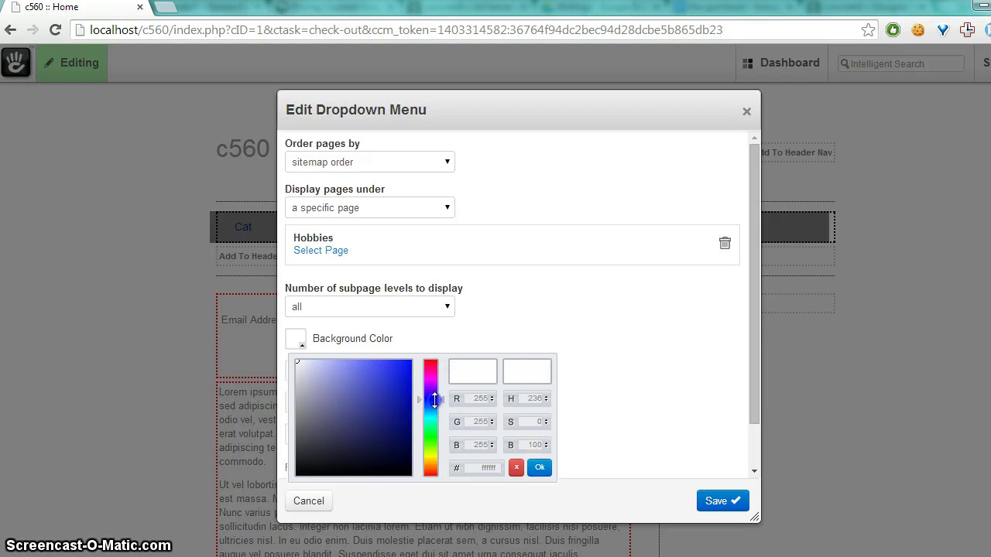
left_click_drag(431, 403, 432, 407)
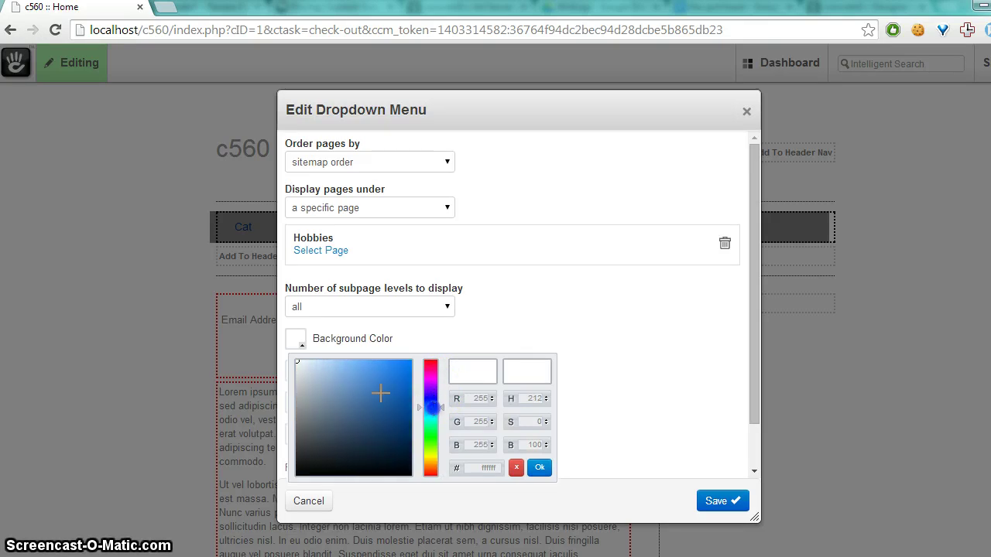
left_click(326, 361)
left_click_drag(317, 361, 328, 361)
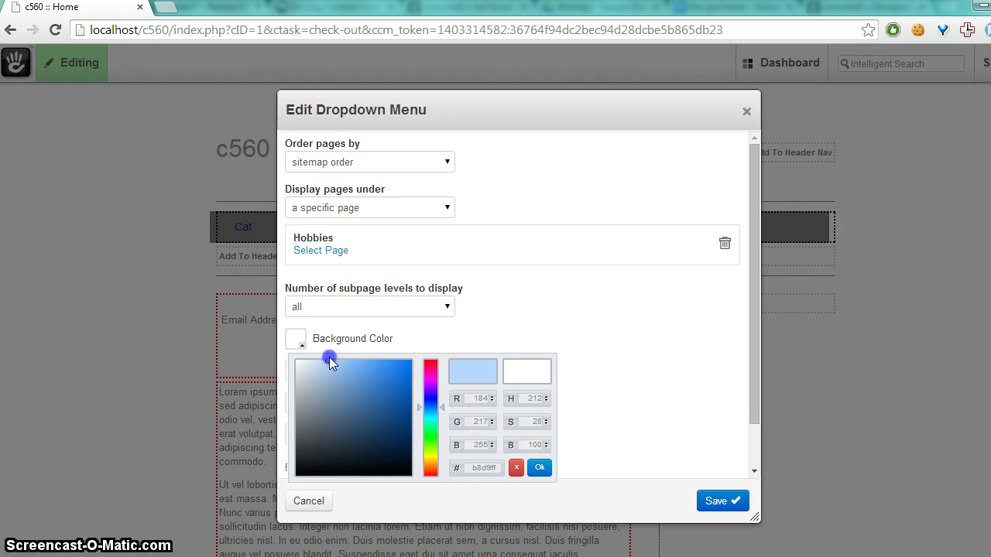
left_click(539, 468)
left_click(639, 361)
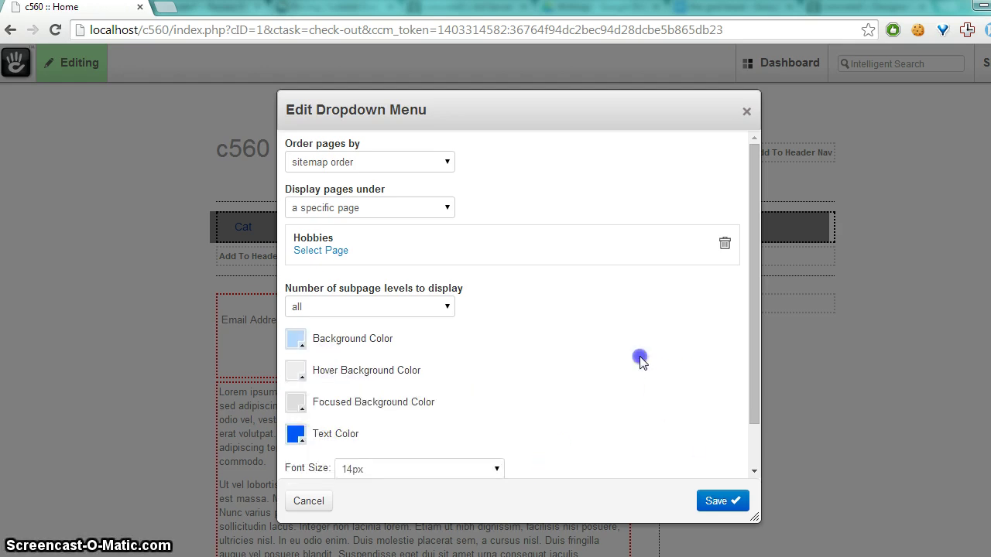
- Set the focused background colour to light blue #a3c8ff and save the block
scroll(434, 341, "down", 1)
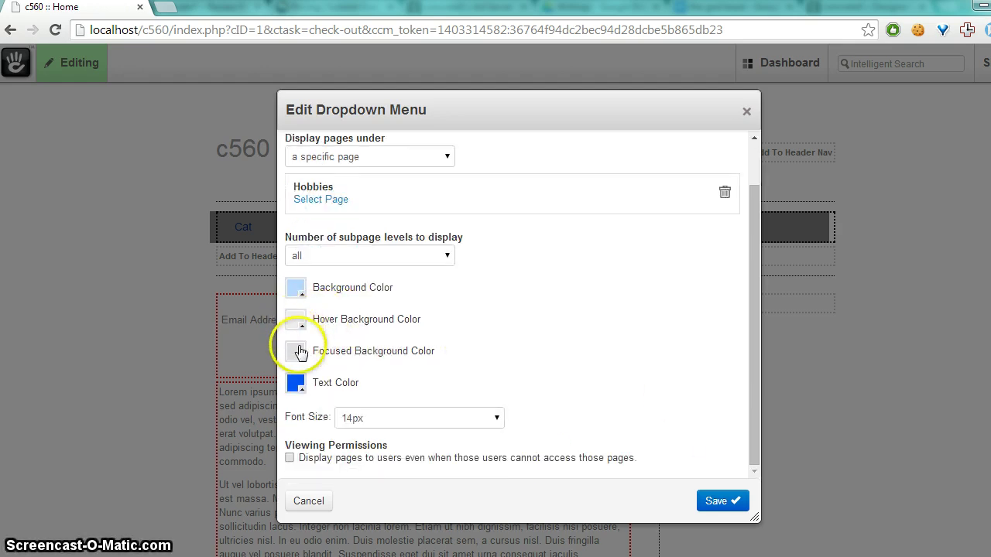
left_click(299, 354)
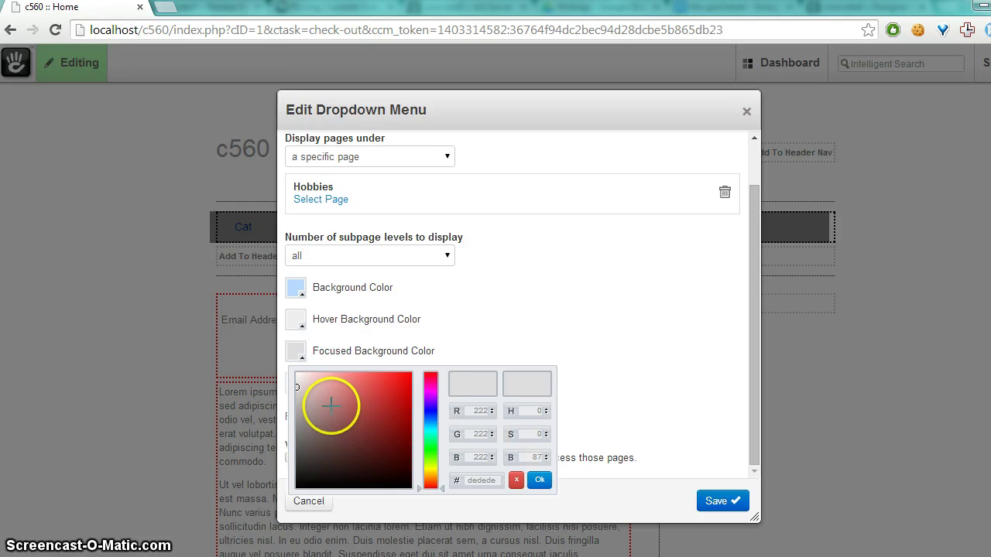
mouse_move(331, 404)
left_mouse_down()
mouse_move(299, 427)
mouse_move(291, 403)
left_mouse_up()
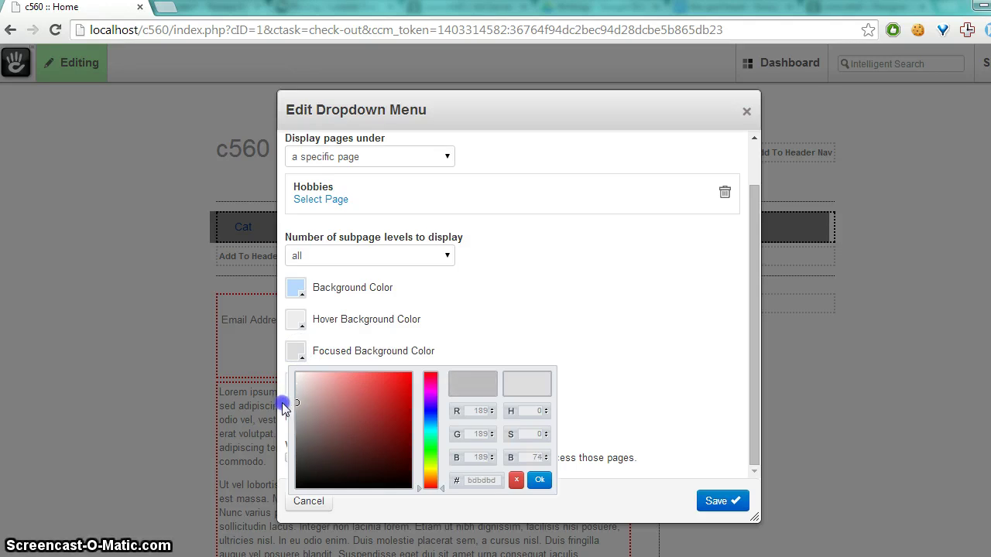
left_click(433, 410)
left_click_drag(341, 388, 336, 374)
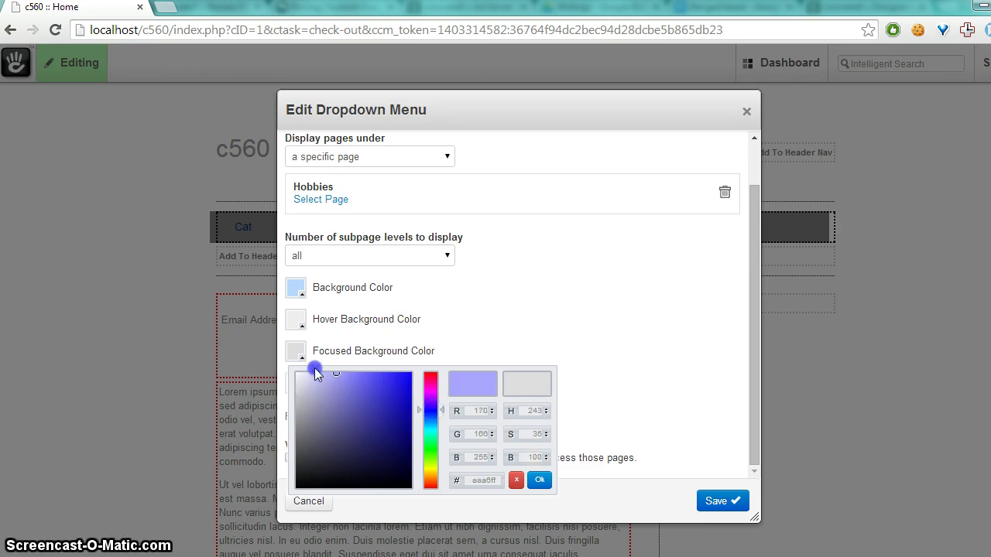
left_click_drag(431, 411, 433, 419)
left_click(681, 405)
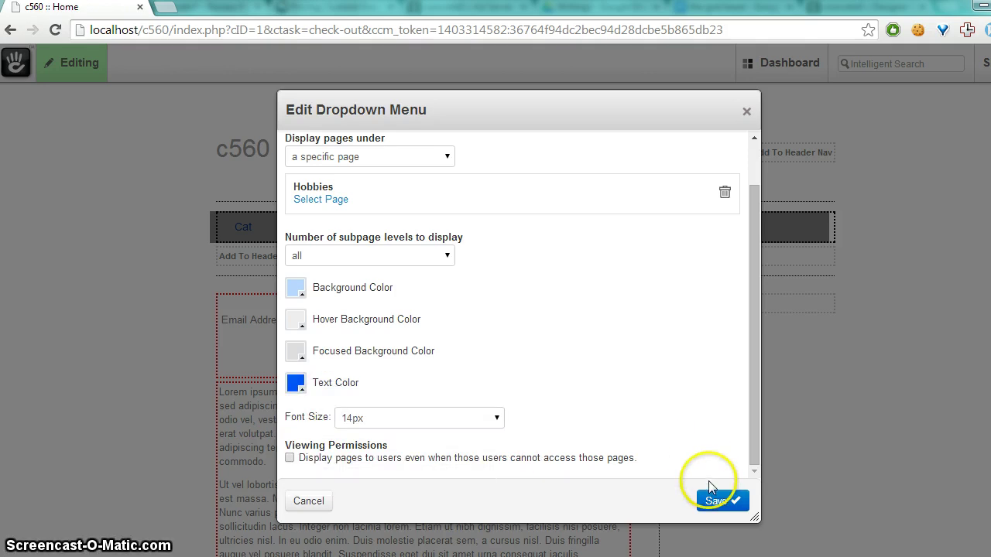
left_click(297, 353)
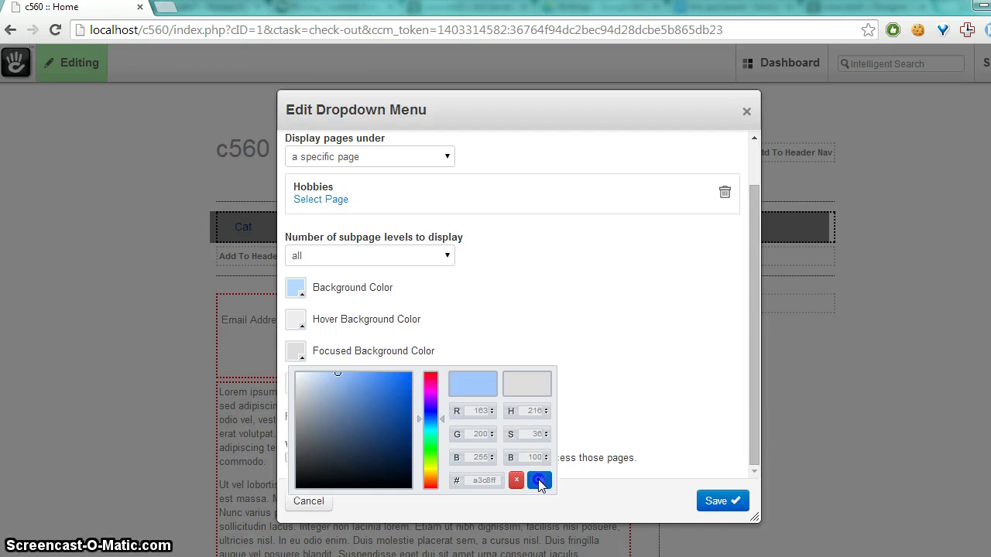
left_click(540, 482)
left_click(718, 503)
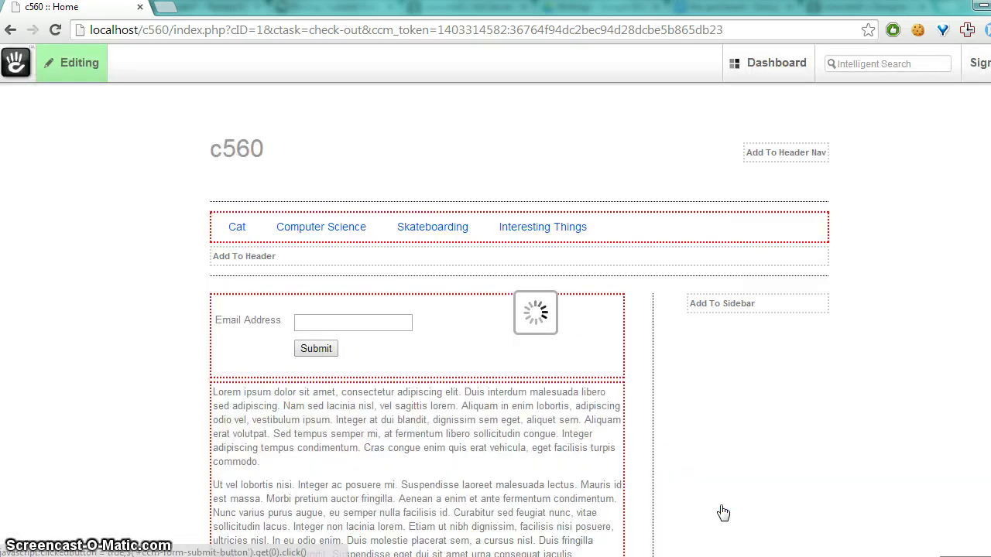
- Publish the page edits and check the Skateboarding submenus nesting down to Muska Flip
left_click(71, 75)
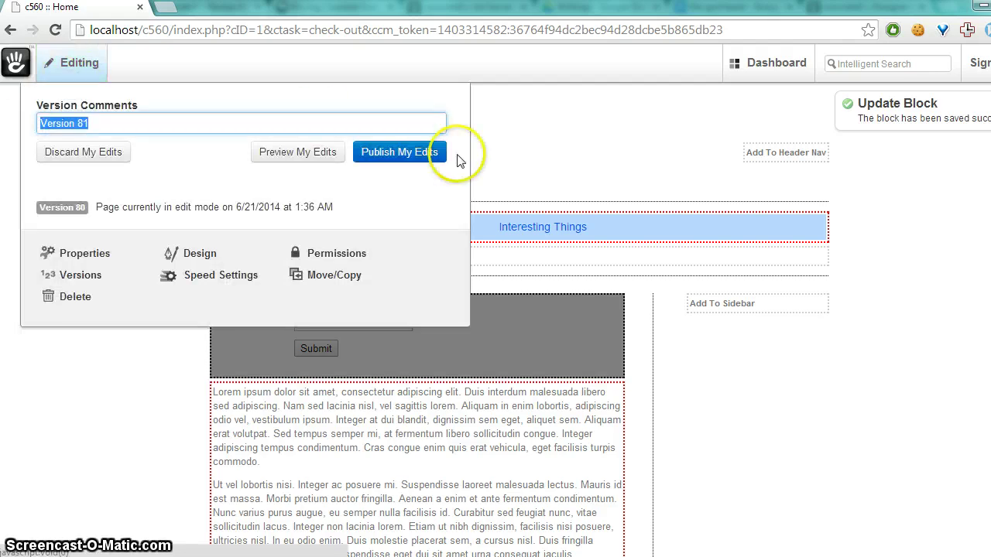
left_click(422, 154)
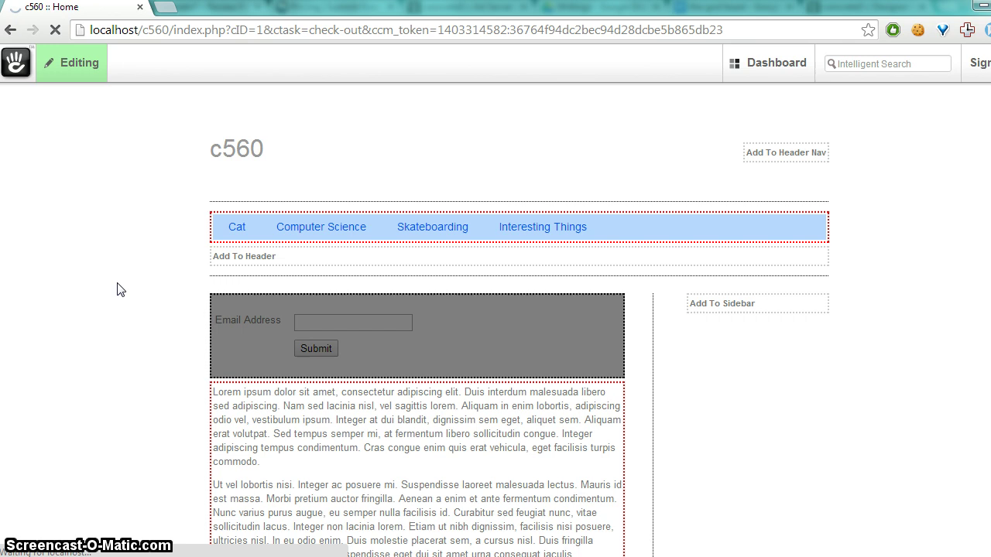
left_click(162, 253)
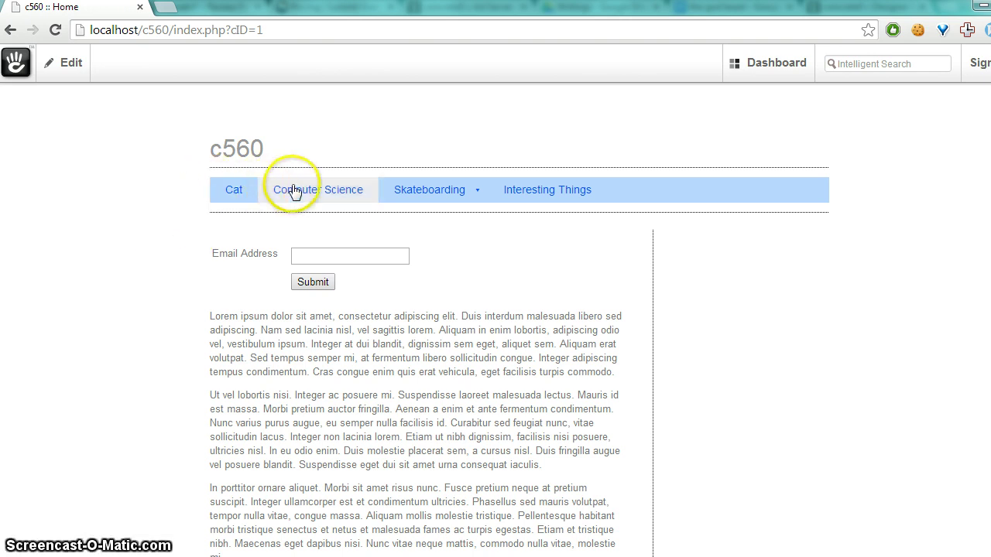
mouse_move(387, 190)
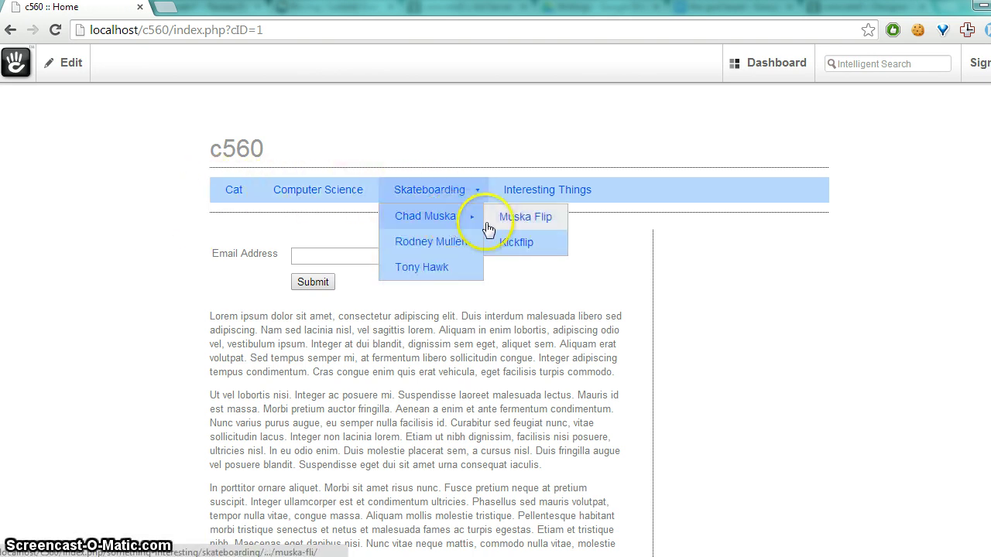
- Put the Home page into edit mode and open the Dropdown Menu block's settings
left_click(70, 64)
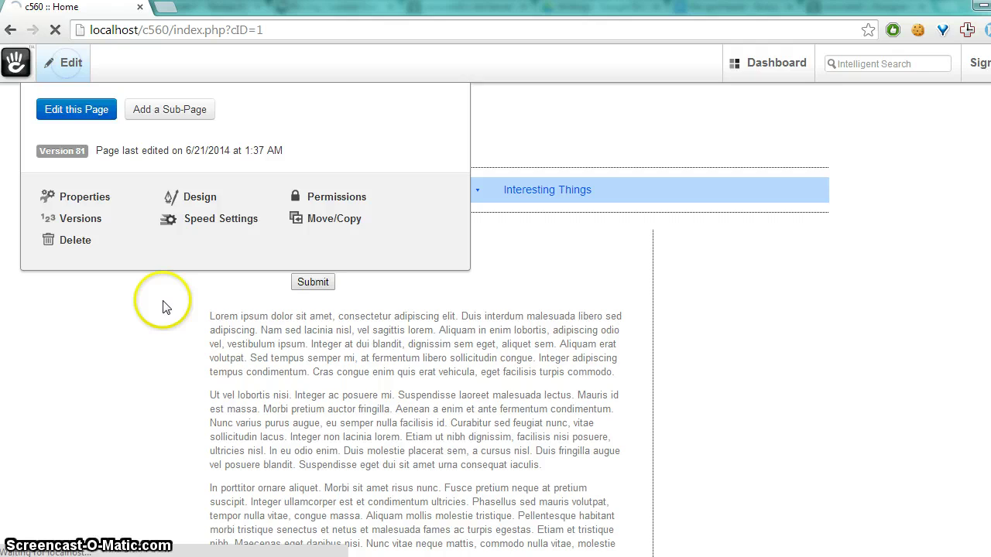
left_click(85, 109)
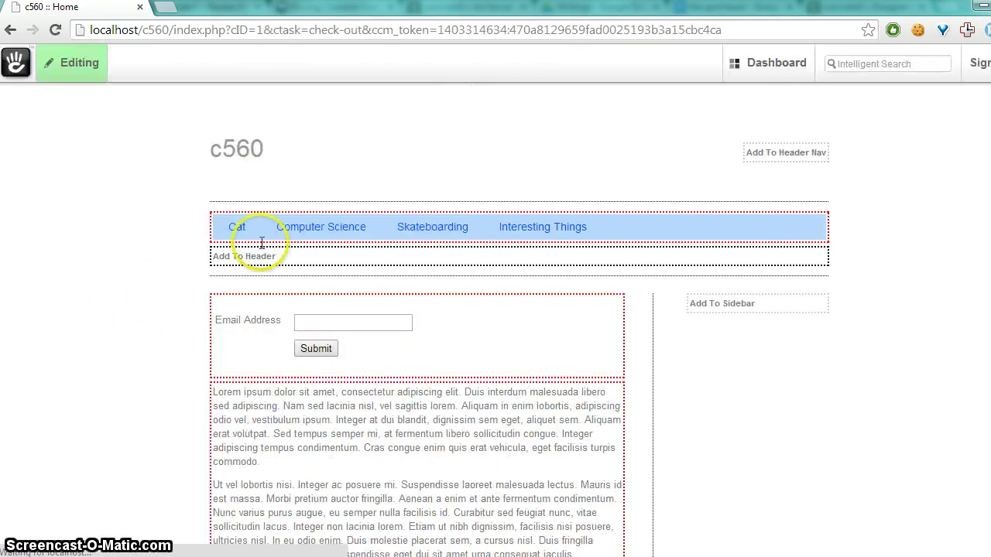
left_click(628, 236)
left_click(619, 247)
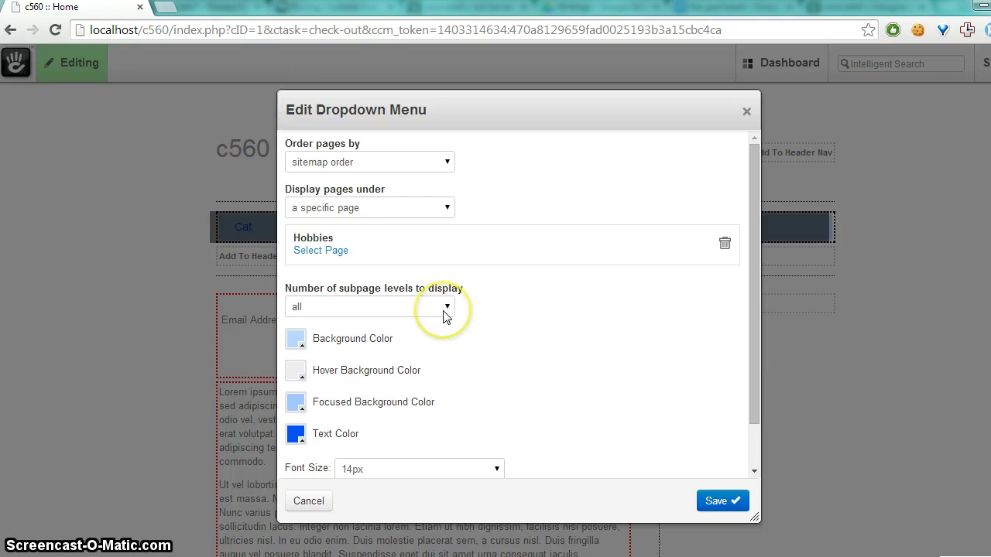
- Show pages under the top level, limit subpage levels to a custom 2, and save
left_click(446, 208)
left_click(422, 224)
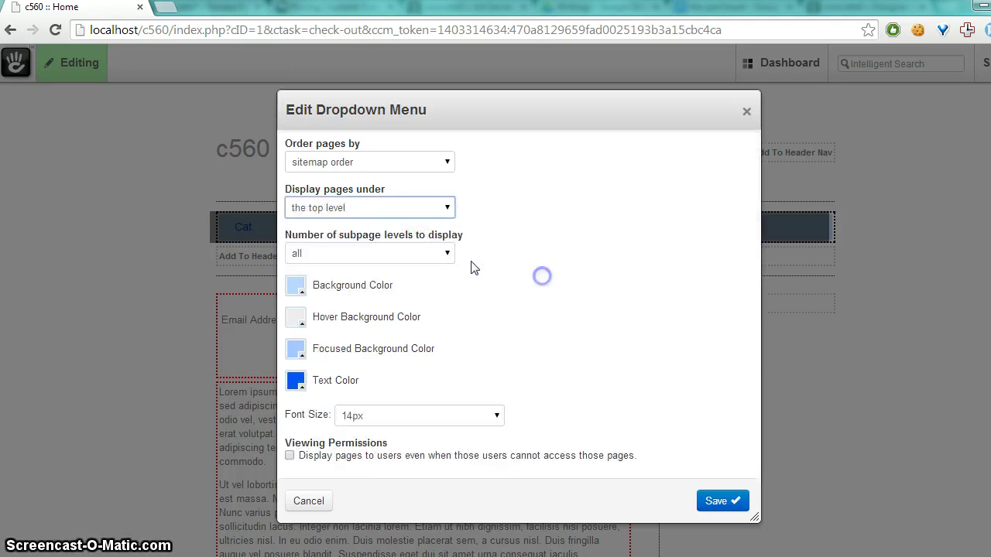
left_click(422, 252)
left_click(416, 284)
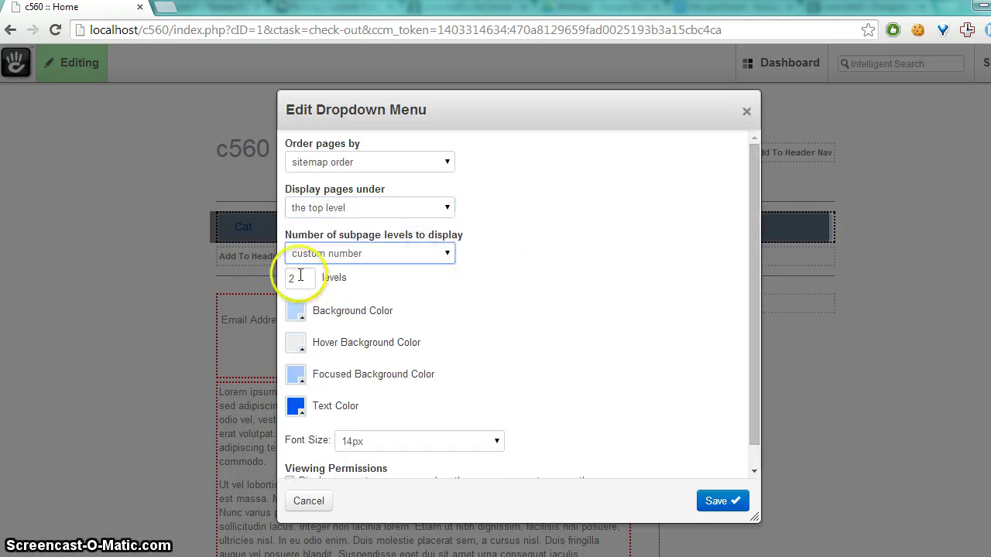
scroll(549, 341, "down", 1)
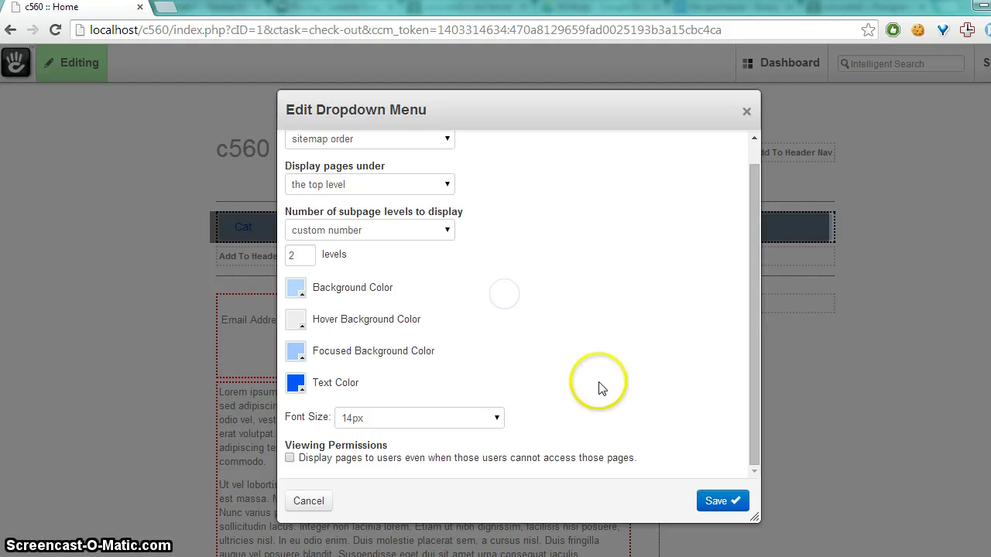
left_click(717, 500)
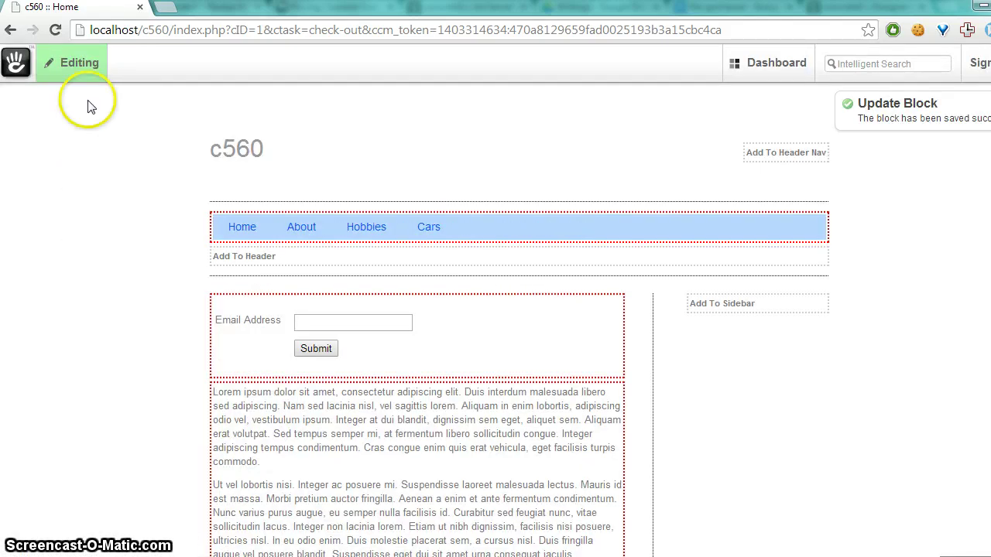
- Publish the menu edits, then follow the Hobbies > Skateboarding hover submenu toward Chad Muska
left_click(78, 64)
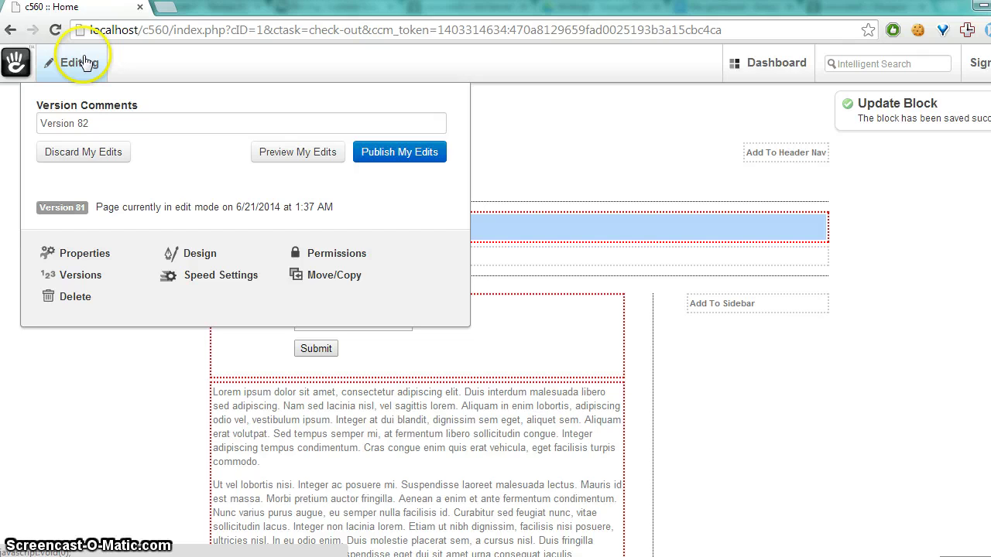
left_click(380, 162)
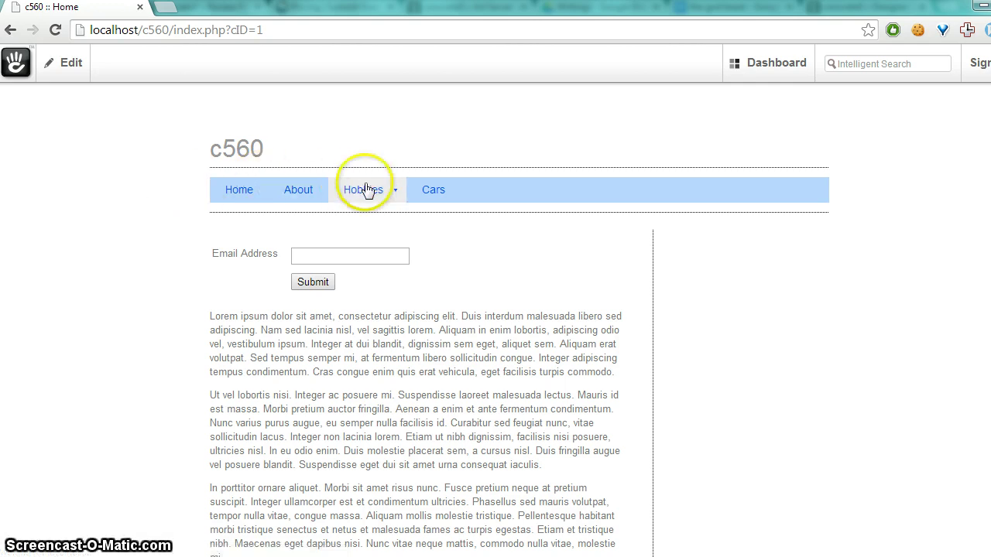
mouse_move(364, 191)
mouse_move(385, 269)
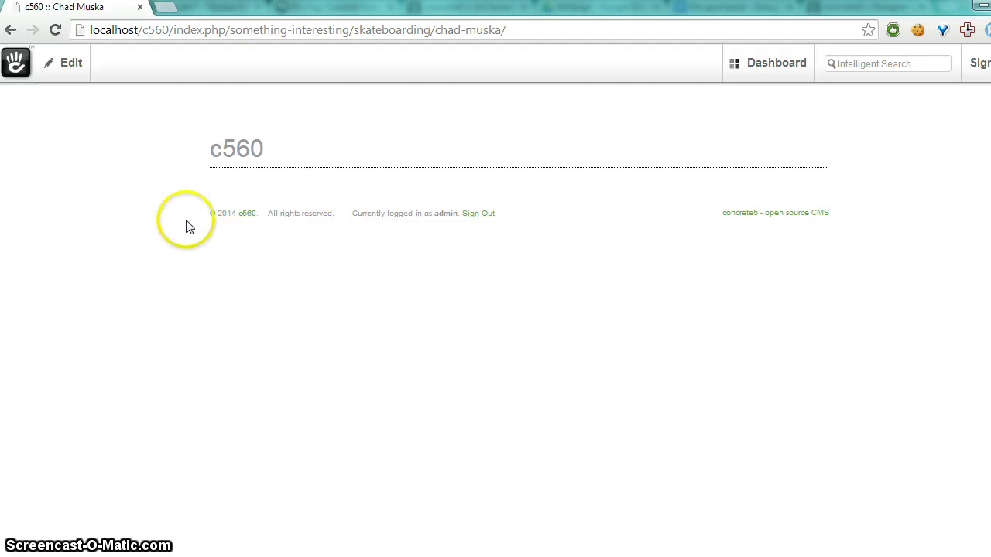
- Go back to the c560 Home page and switch it into edit mode
left_click(10, 30)
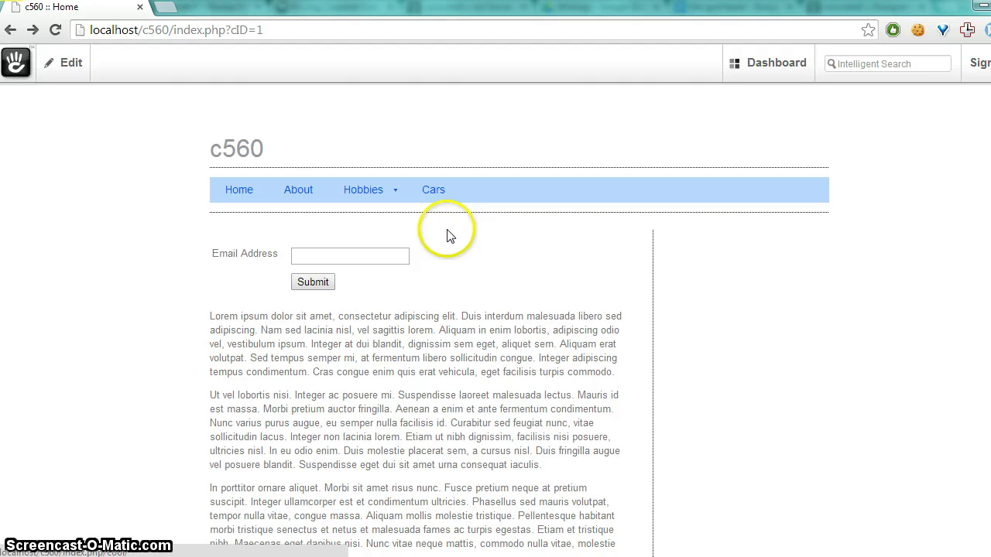
left_click(69, 66)
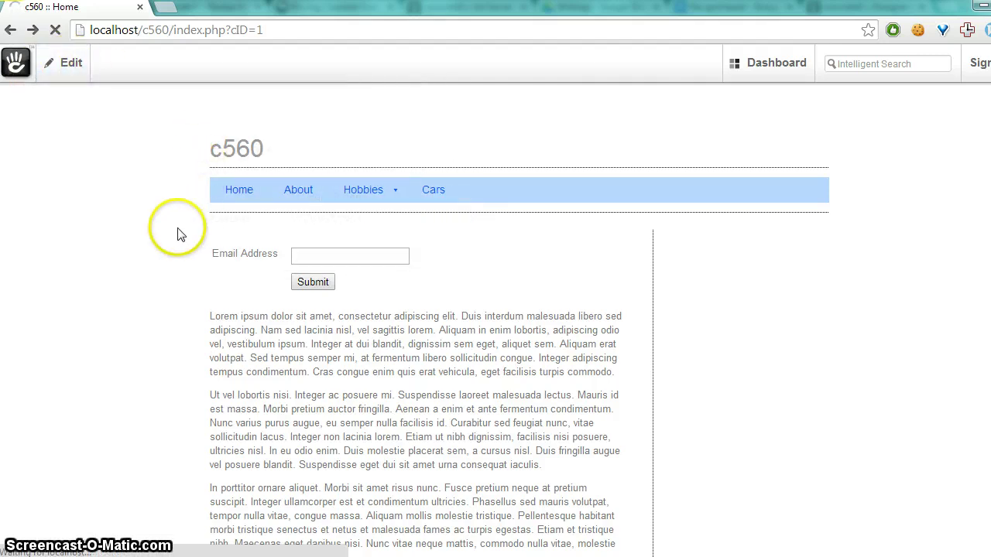